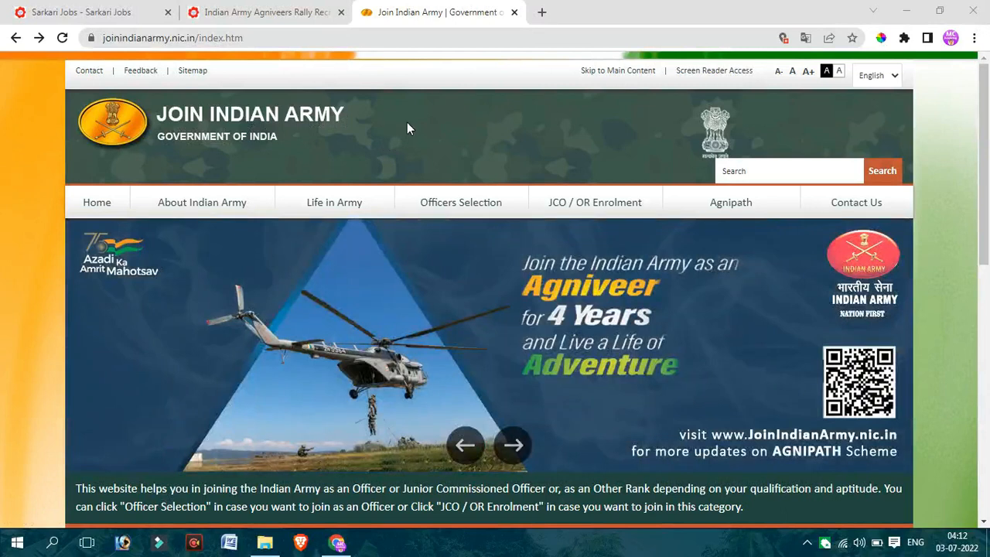
- Switch to the Indian Army Agniveers Rally article and review its post name, important dates and application fee sections
mouse_move(716, 211)
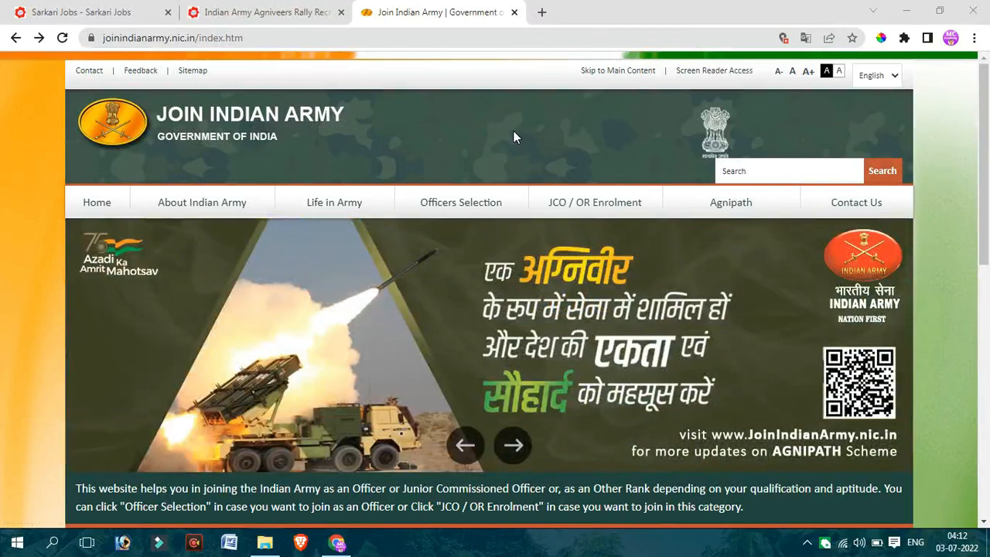
click(296, 14)
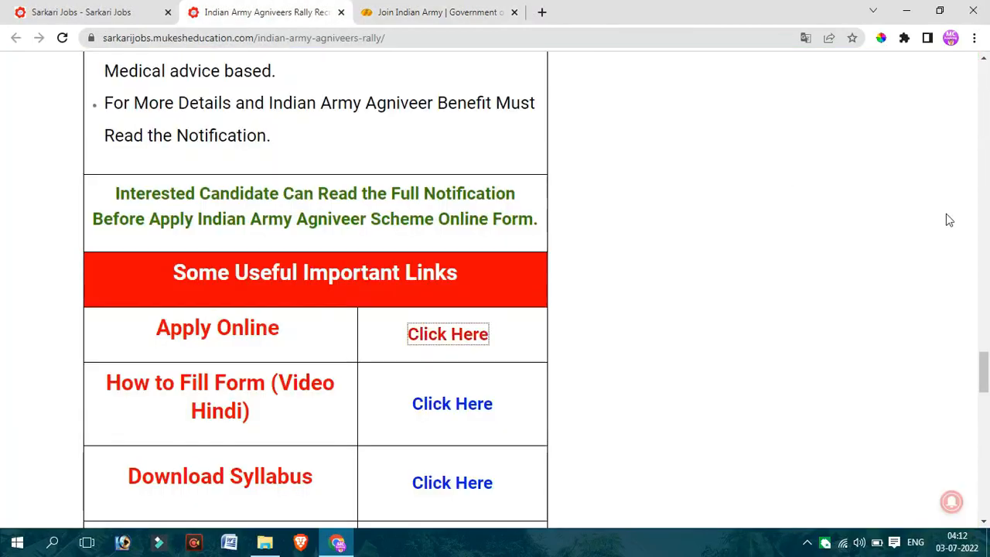
drag(987, 354, 987, 78)
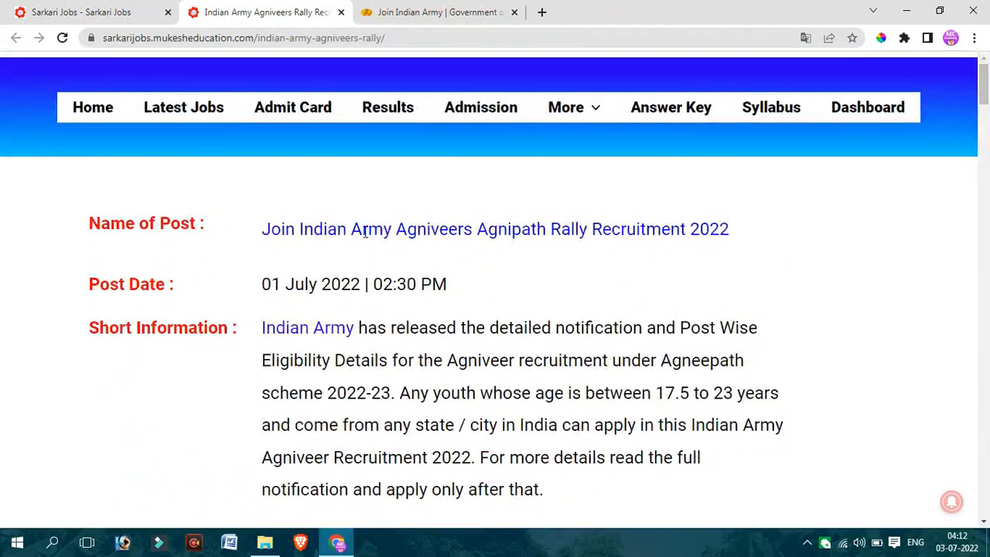
drag(348, 232, 610, 329)
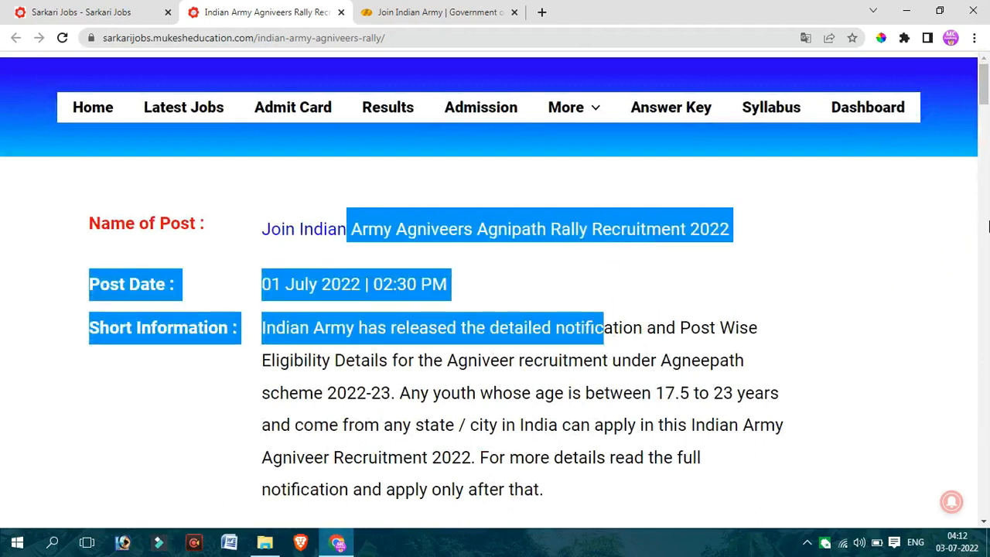
drag(986, 120, 982, 137)
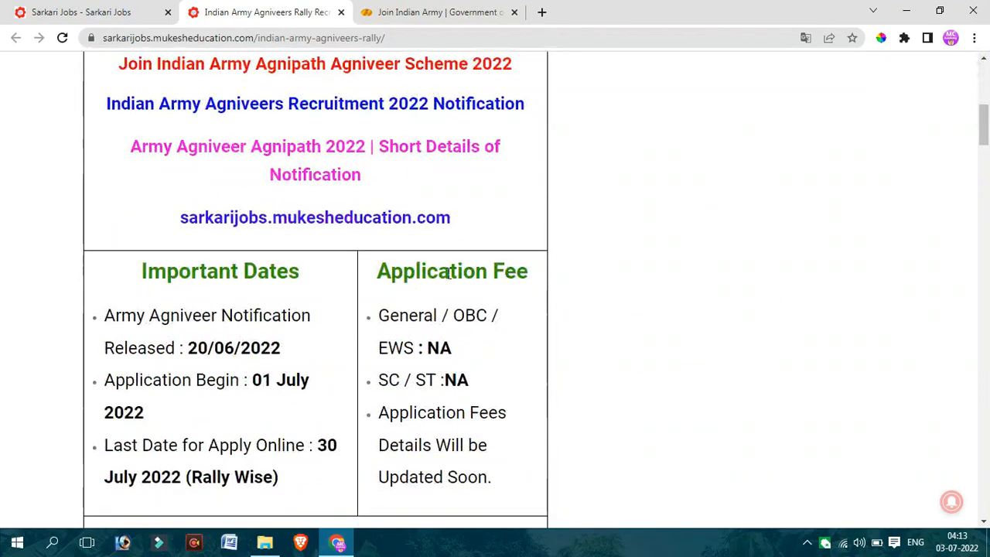
drag(399, 316, 445, 333)
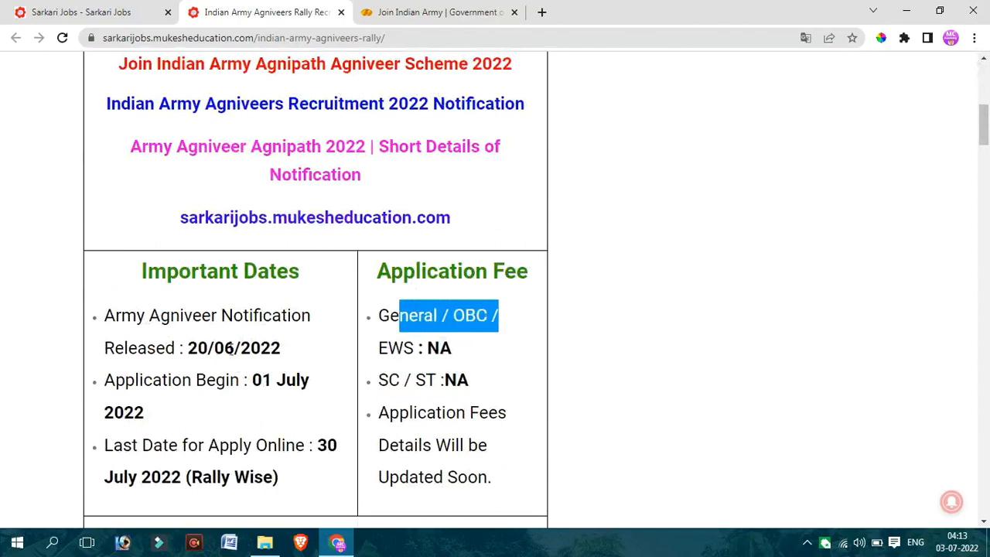
drag(222, 329, 256, 449)
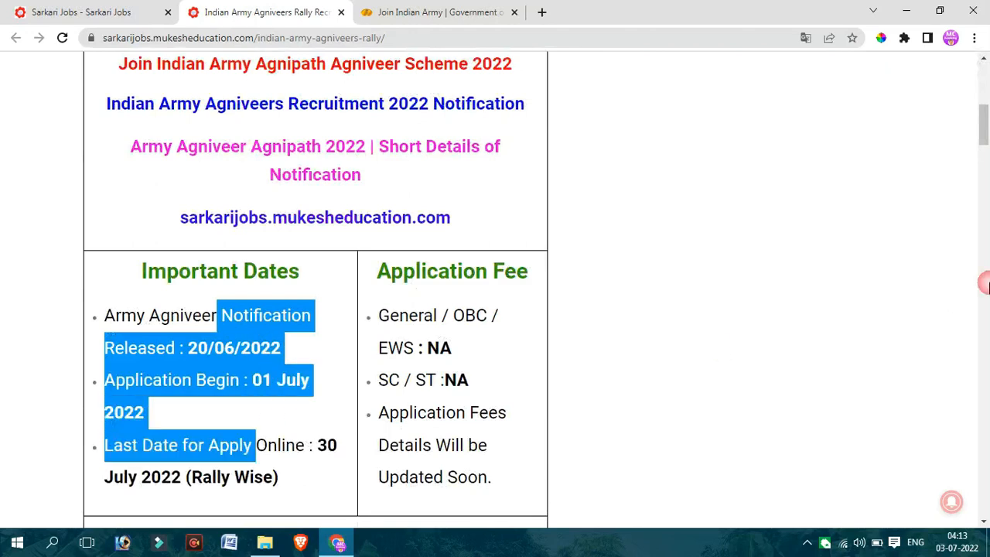
- Examine the article's eligibility table for the General Duty, Technical, Tradesman 10th Pass and Tradesman 8th Pass posts
drag(986, 142, 985, 215)
drag(154, 138, 203, 215)
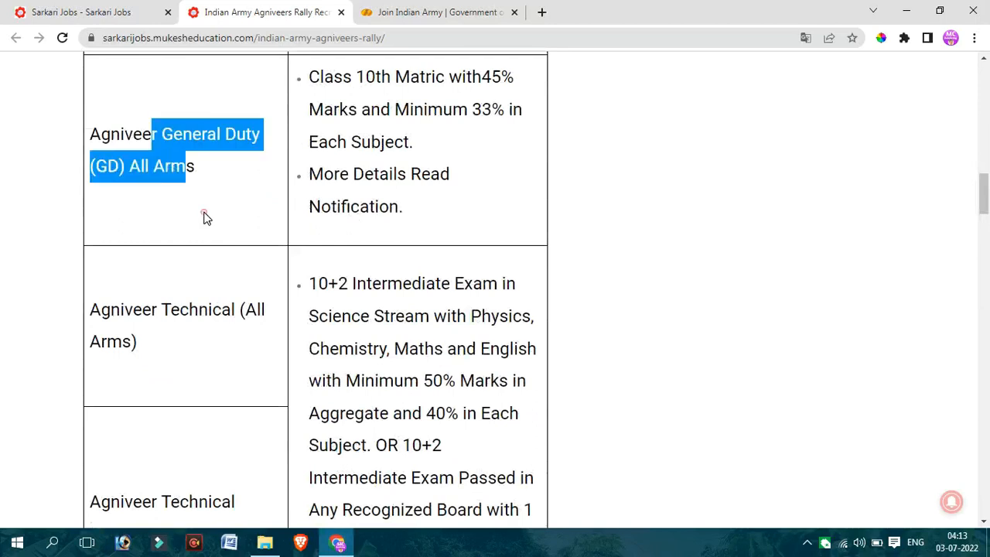
drag(169, 310, 221, 358)
drag(198, 484, 833, 395)
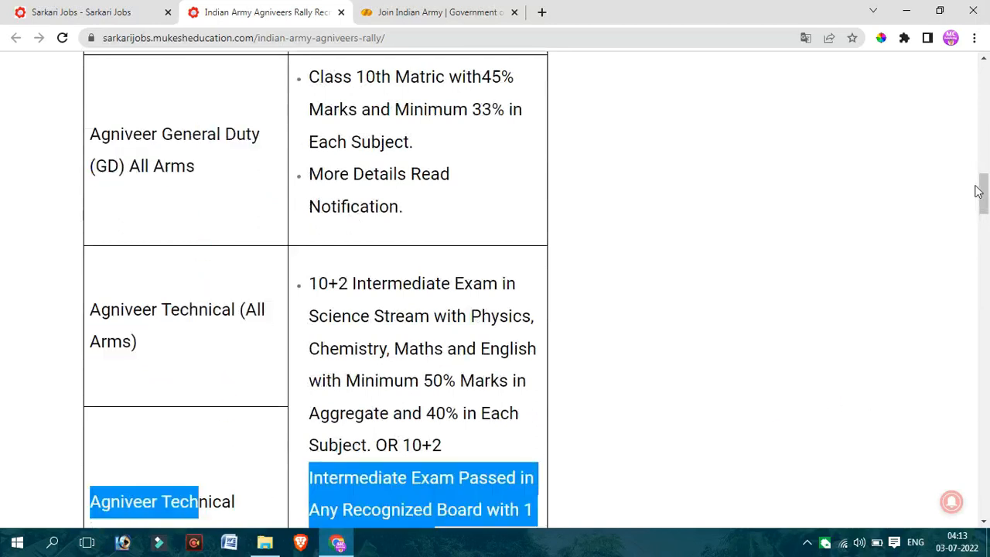
drag(979, 187, 985, 255)
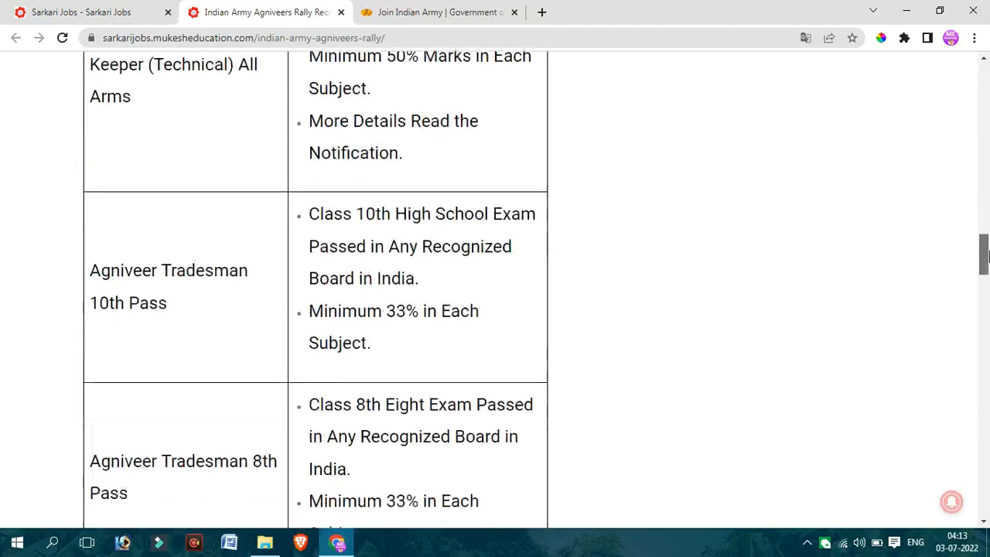
drag(407, 213, 479, 319)
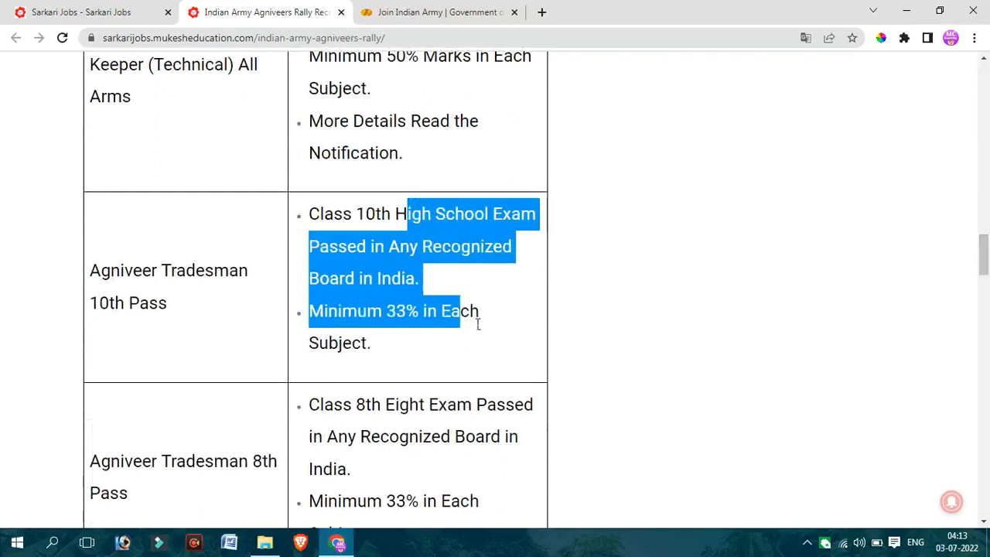
drag(985, 263, 985, 280)
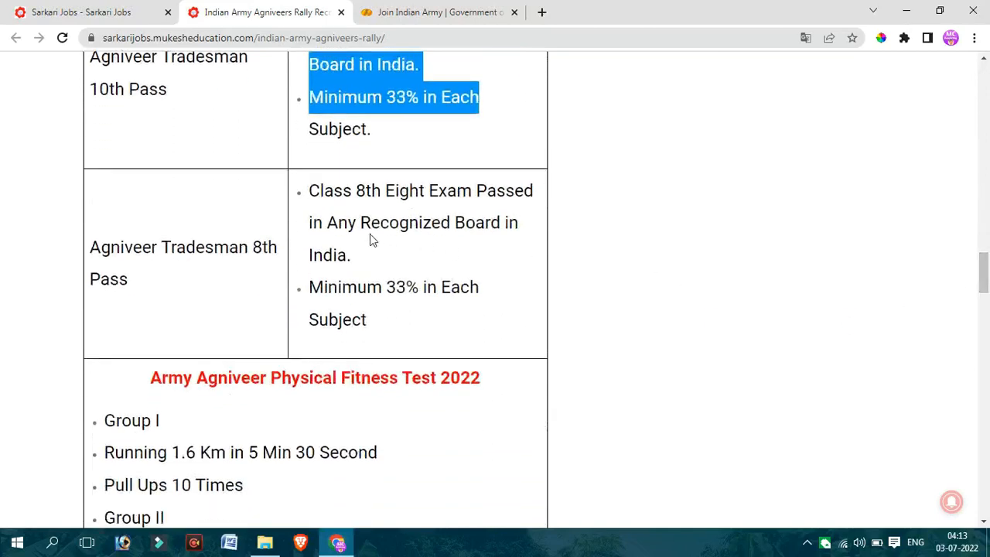
drag(133, 248, 401, 287)
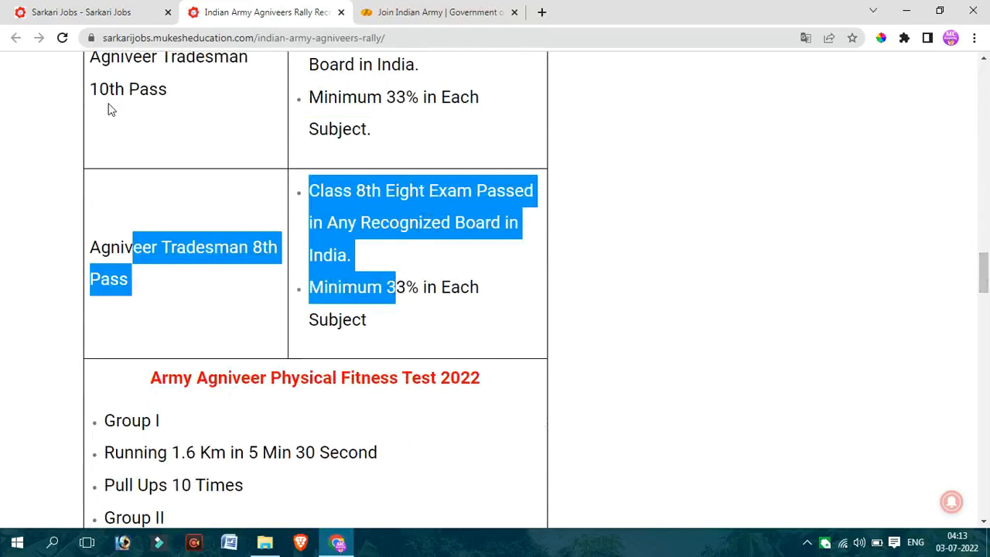
- Read the running and pull-up requirements for Group I and Group II in the Army Agniveer Physical Fitness Test section
mouse_move(982, 275)
mouse_down()
mouse_move(988, 203)
mouse_move(987, 290)
mouse_move(987, 278)
mouse_up()
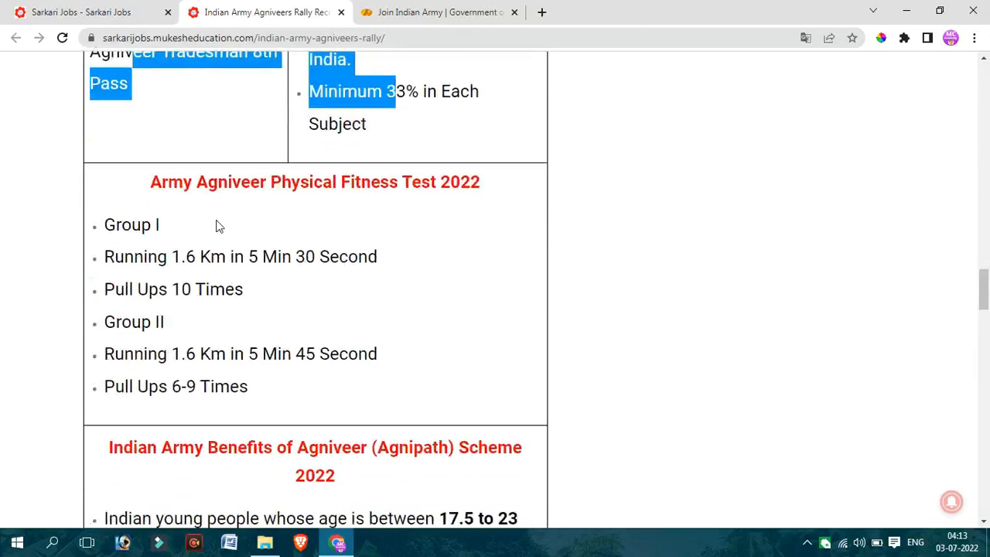
drag(173, 260, 380, 264)
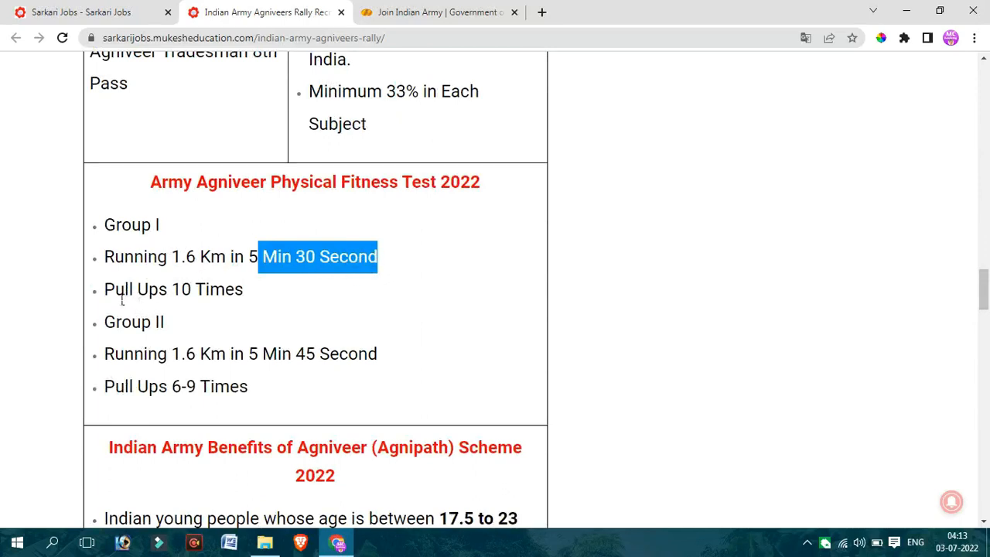
drag(122, 300, 250, 299)
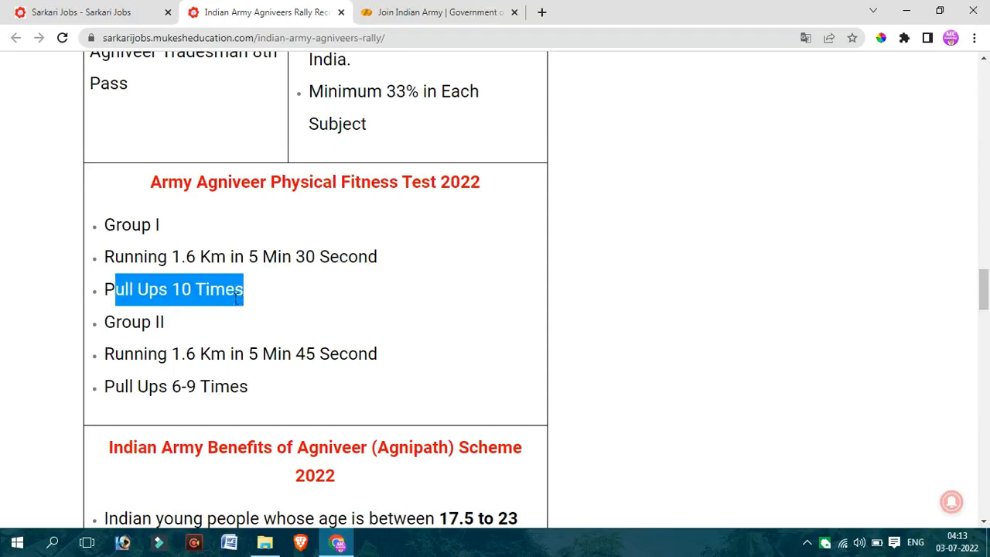
click(235, 299)
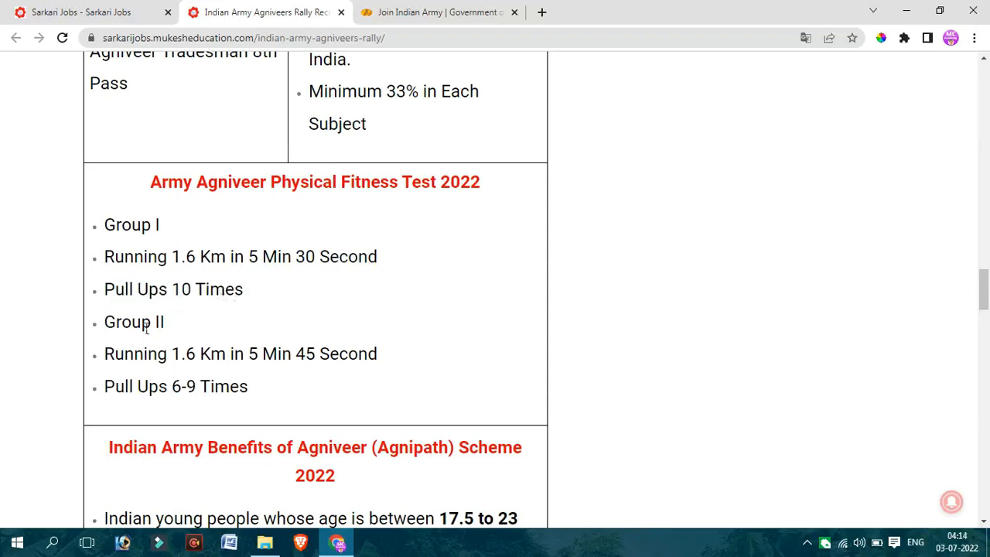
drag(141, 324, 253, 357)
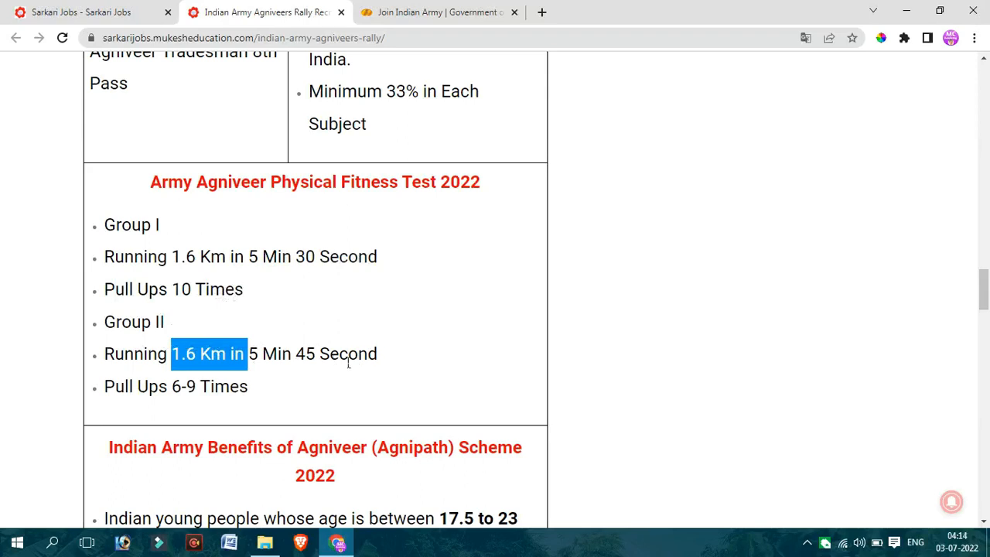
drag(172, 393, 257, 392)
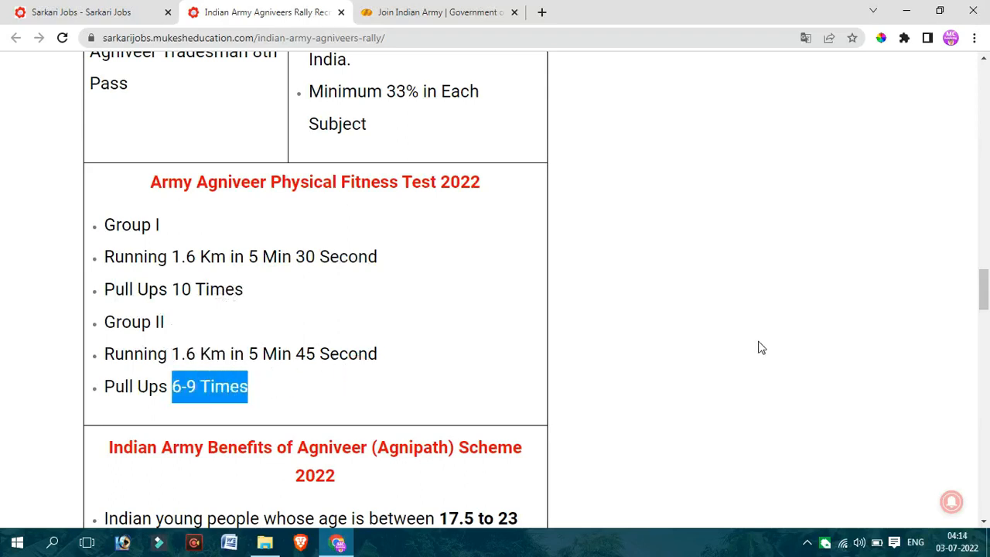
- Follow the article's Apply Online link to the Join Indian Army website and open its Agnipath page
drag(984, 298, 983, 378)
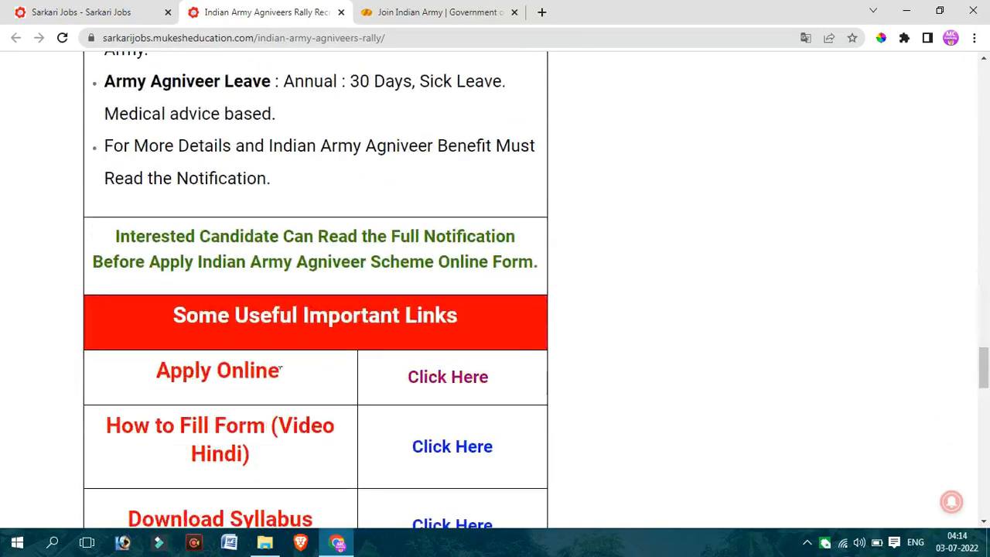
click(455, 377)
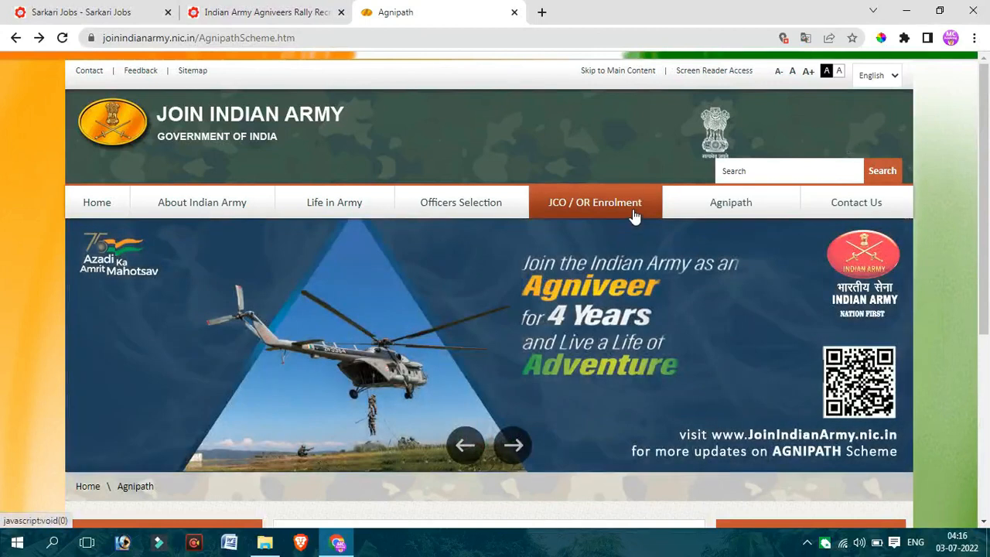
click(735, 205)
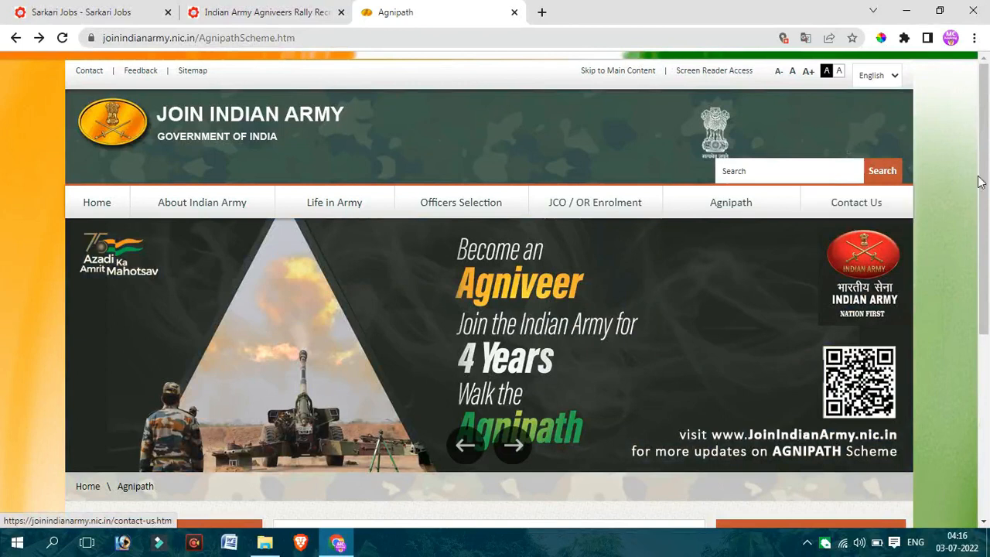
- Check the Agnipath page's Apply Online links, and open the Agnipath User Registration page
drag(987, 176, 988, 294)
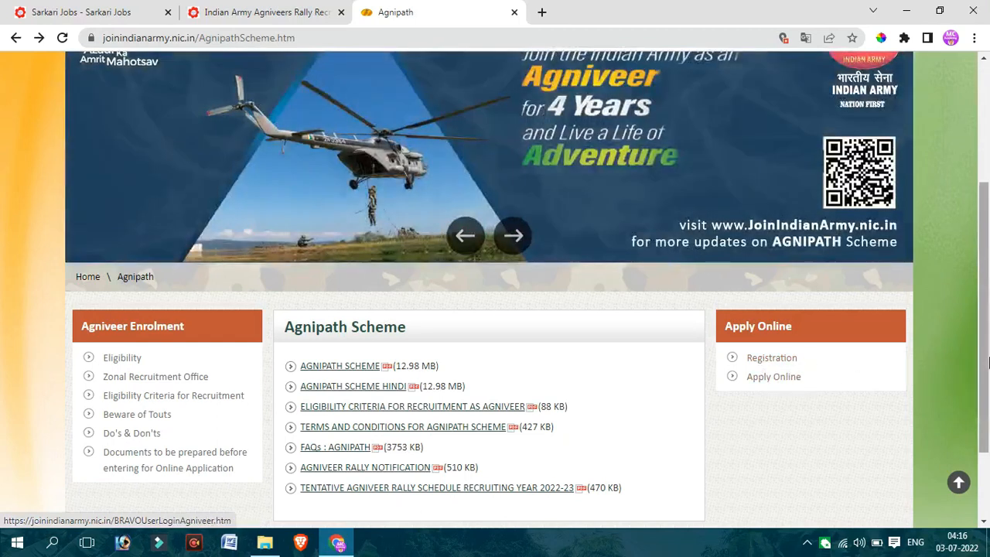
drag(988, 364, 987, 239)
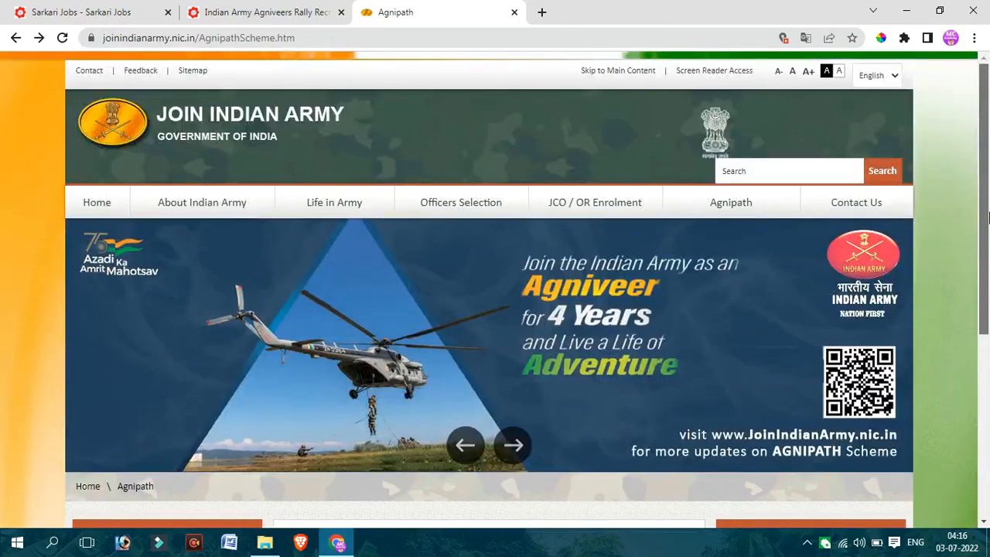
mouse_move(743, 214)
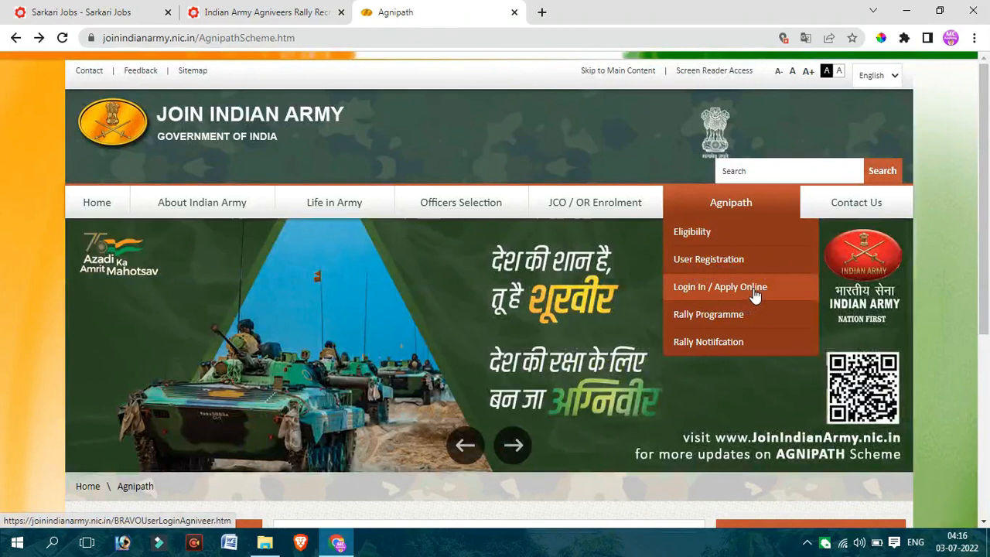
click(740, 263)
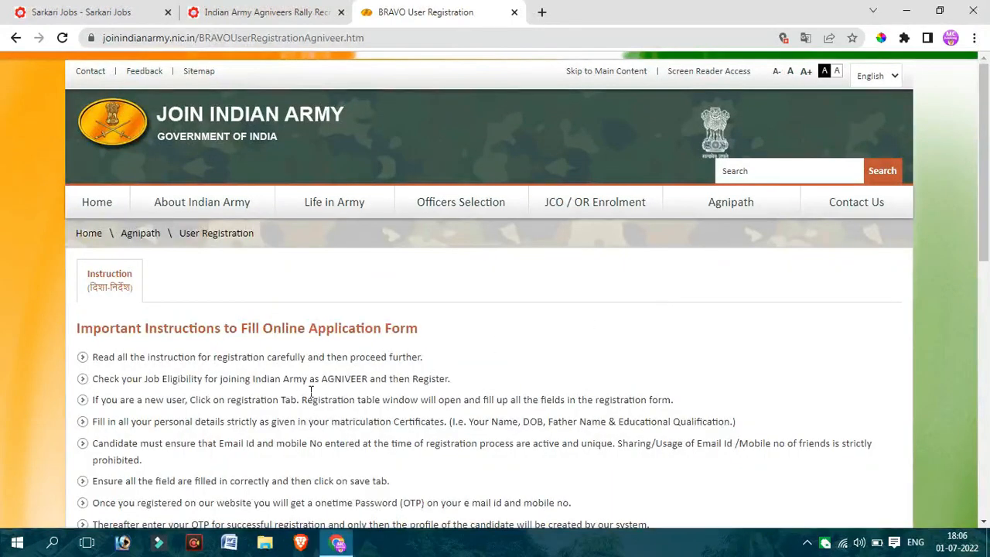
- Read the English and Hindi instructions for filling the online application form and continue to the registration form
drag(274, 378, 414, 457)
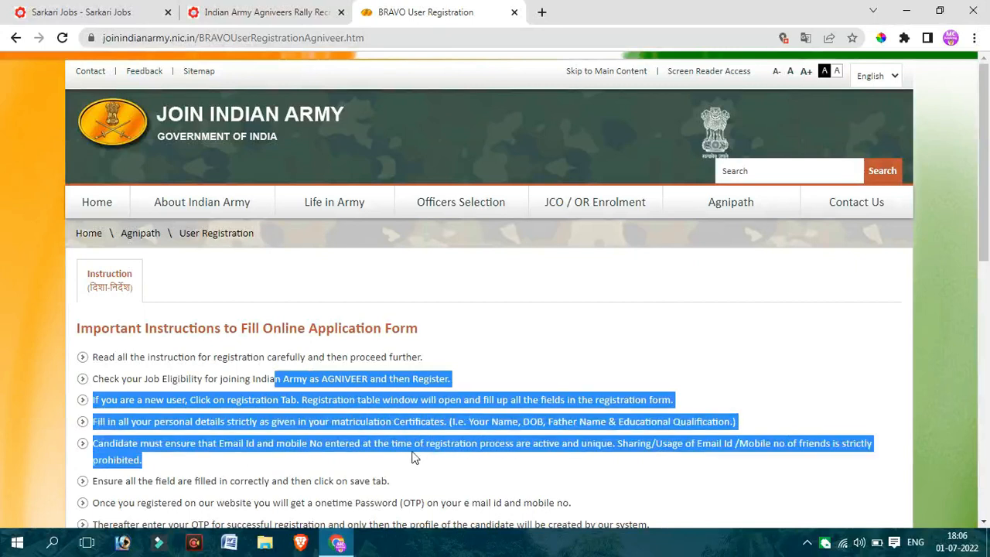
drag(984, 226, 987, 449)
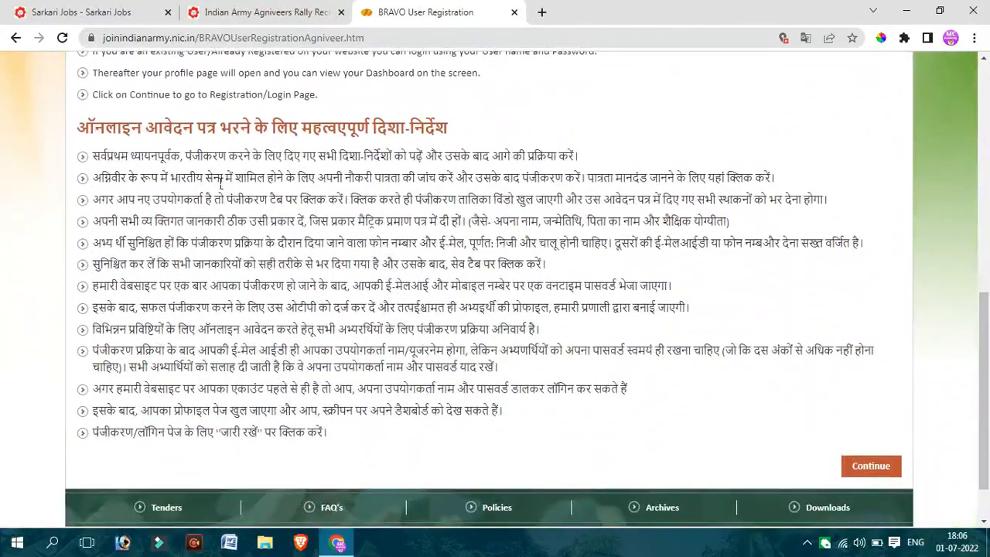
drag(185, 155, 400, 431)
click(530, 418)
drag(267, 178, 502, 395)
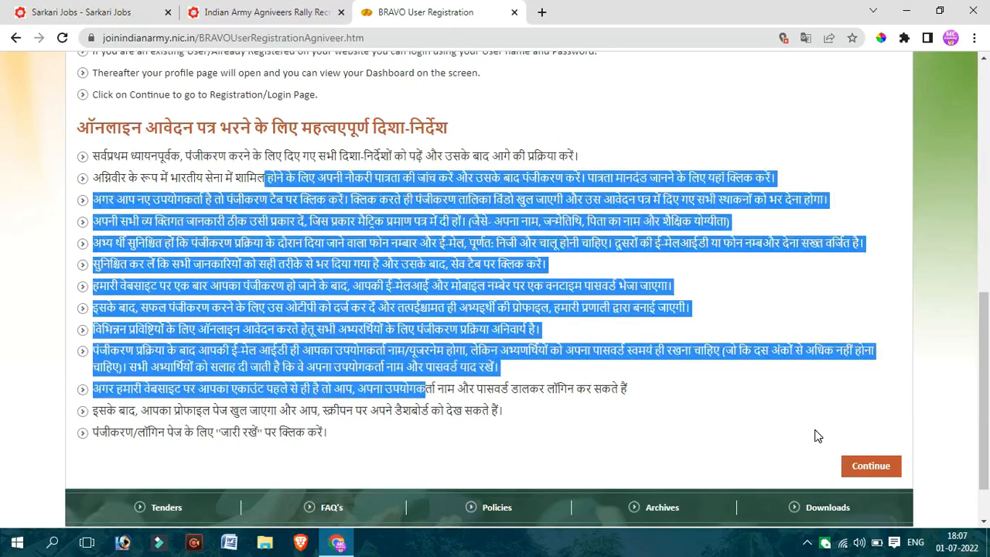
click(727, 435)
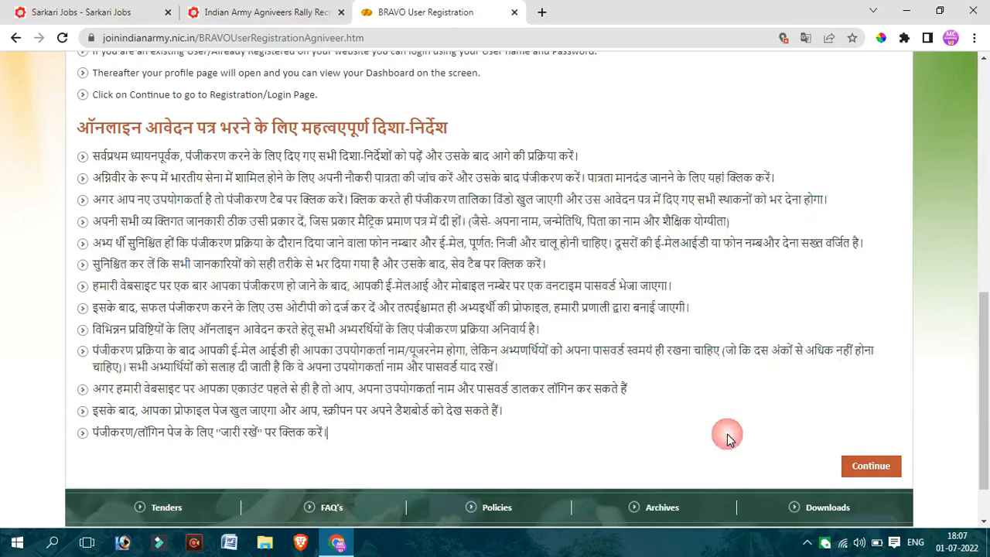
click(879, 473)
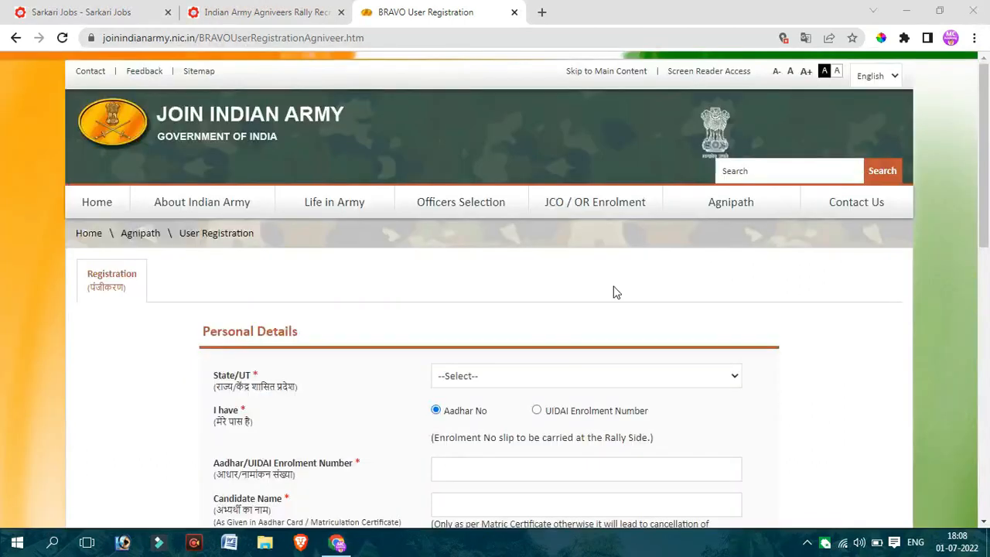
- Examine the State/UT choices and the "I have" identification field under Personal Details without selecting anything
drag(215, 333, 315, 333)
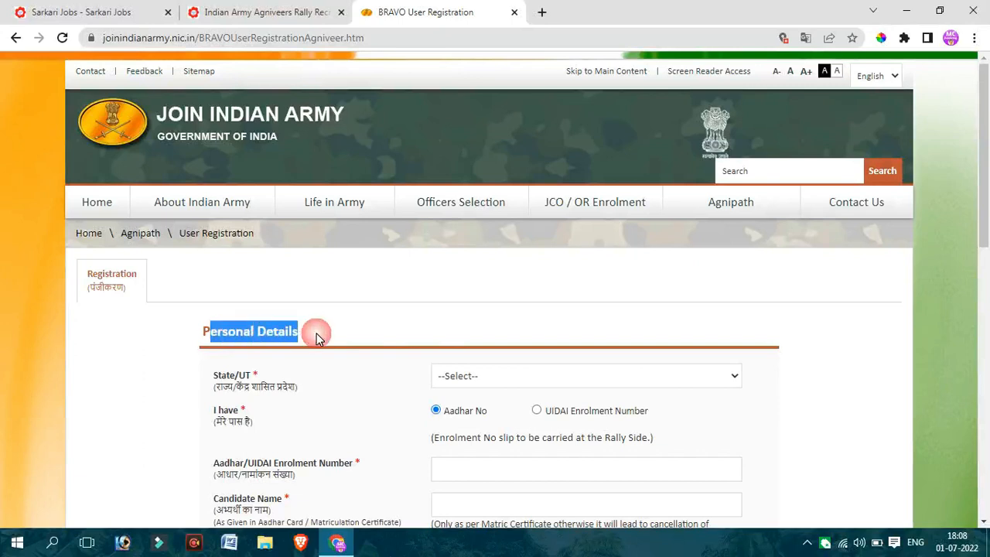
click(464, 378)
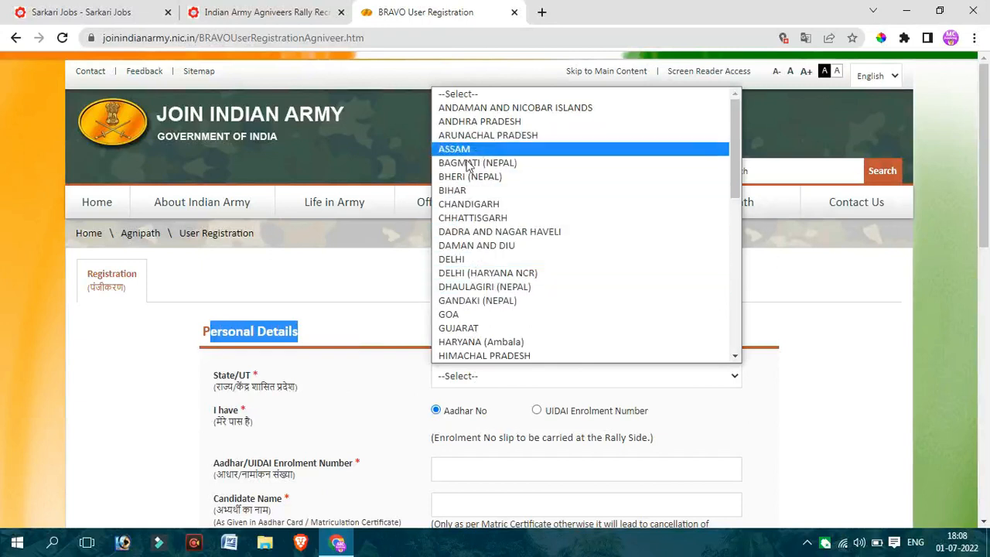
click(373, 275)
click(373, 275)
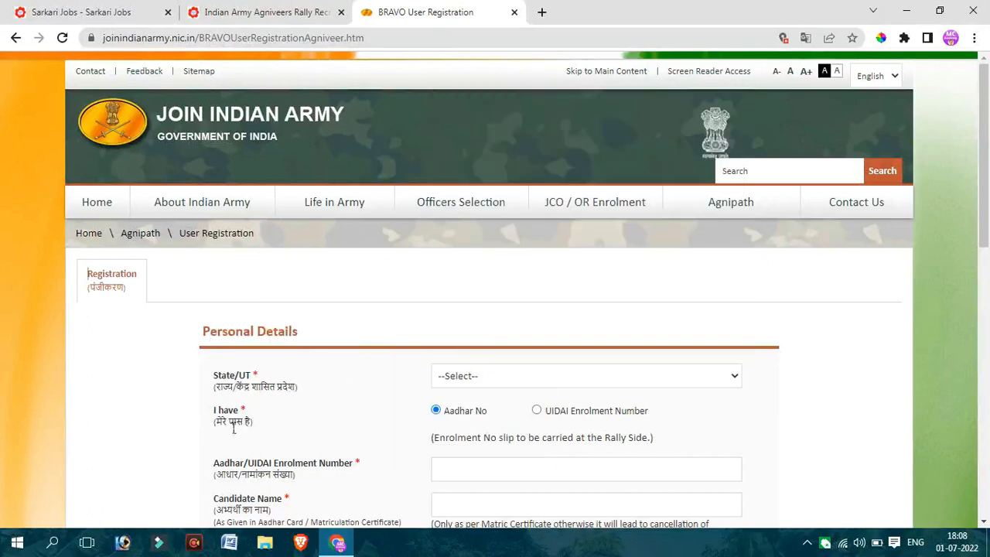
drag(215, 422, 257, 427)
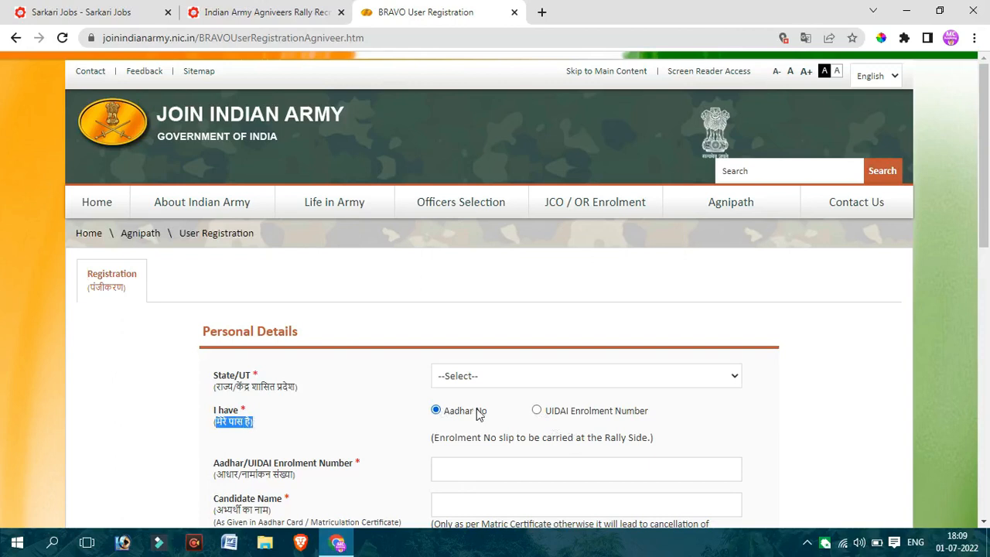
- Examine the Aadhar No and UIDAI Enrolment Number options and the notes under the Candidate Name and Father/Guardian Name fields
click(596, 415)
triple_click(596, 412)
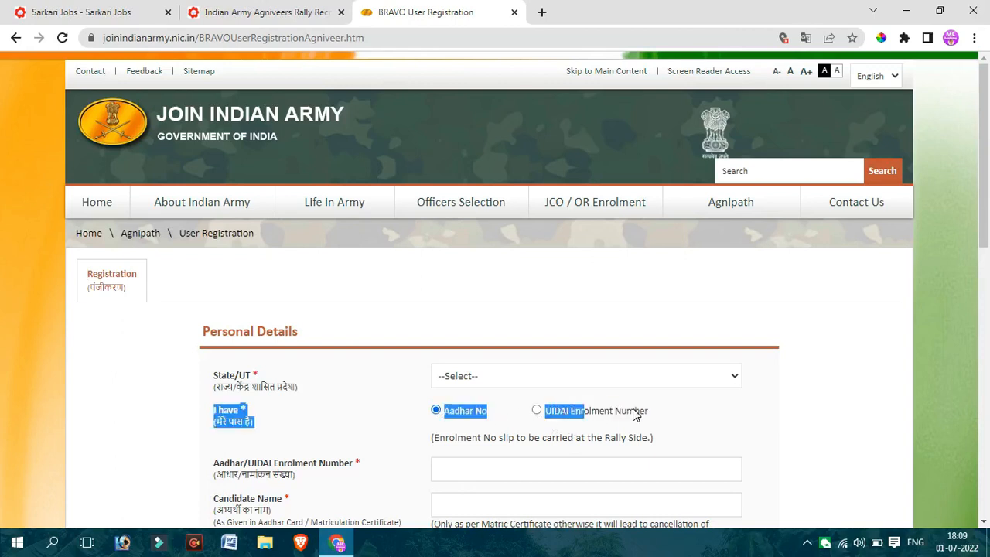
drag(586, 411, 661, 416)
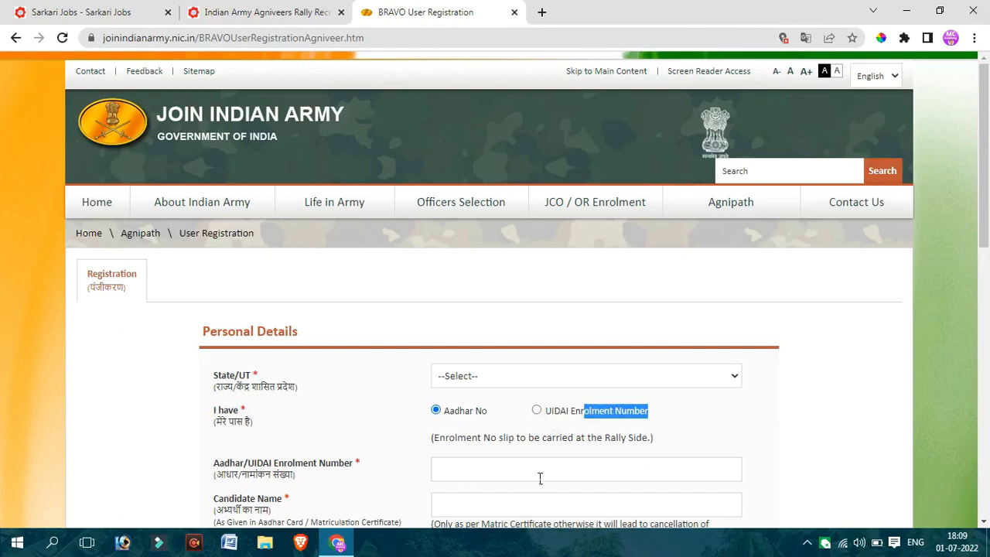
drag(983, 232, 984, 294)
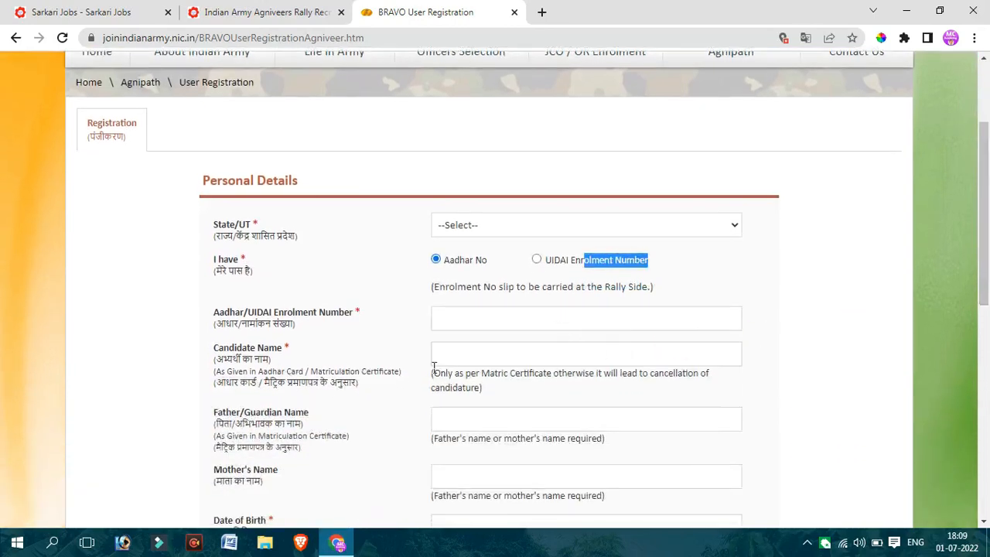
drag(263, 383, 361, 389)
click(346, 391)
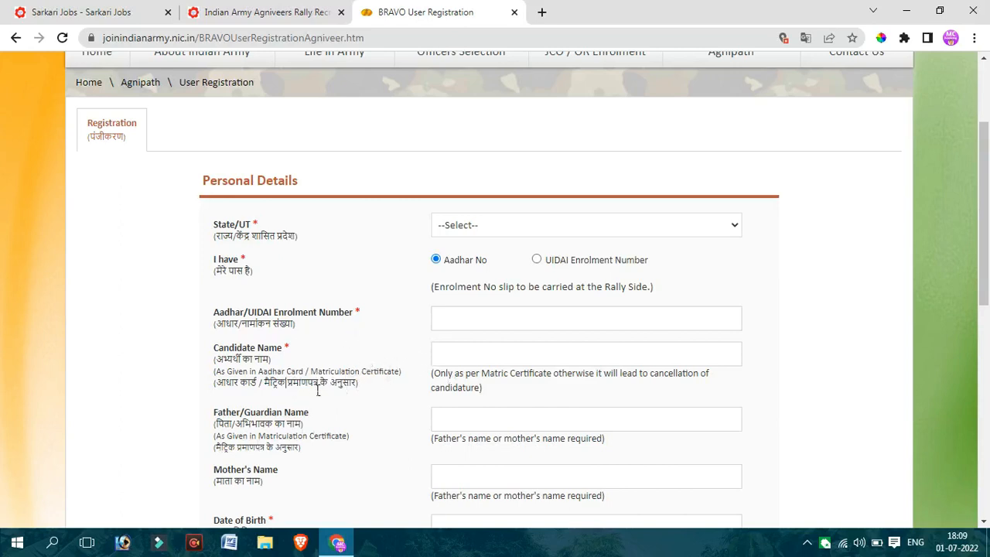
drag(286, 382, 357, 384)
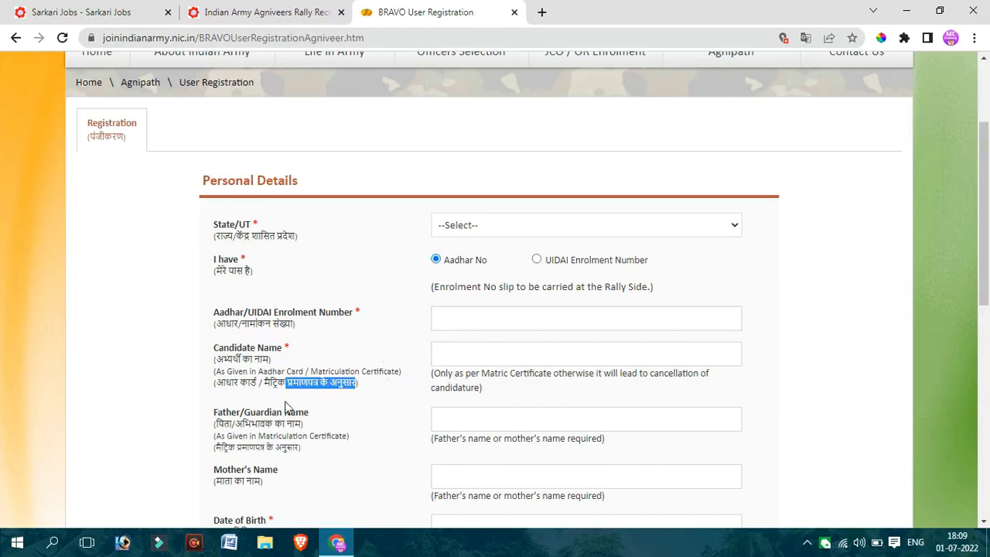
drag(243, 425, 301, 426)
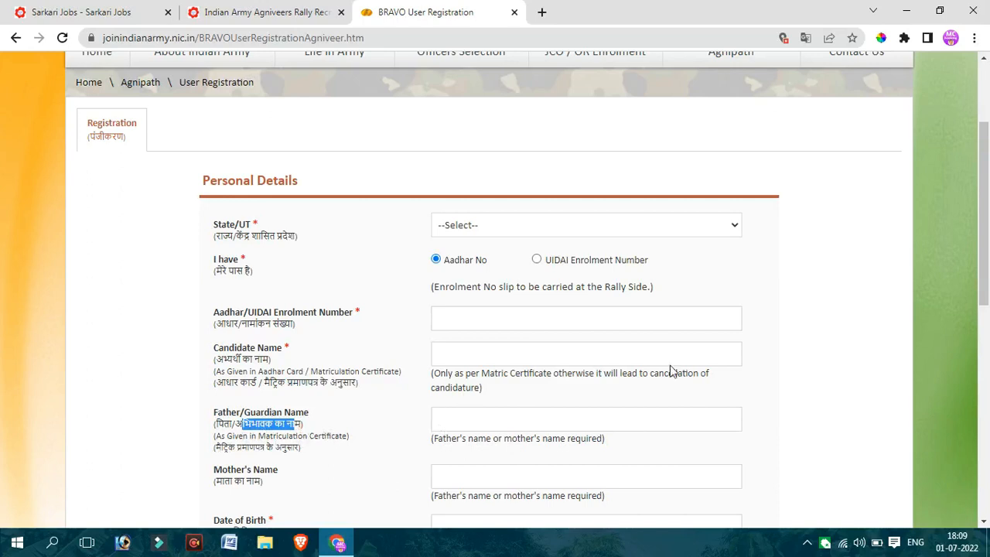
- Review the remaining registration fields, consent statement, captcha and Submit option, including the OTP Verification page
drag(987, 267, 988, 351)
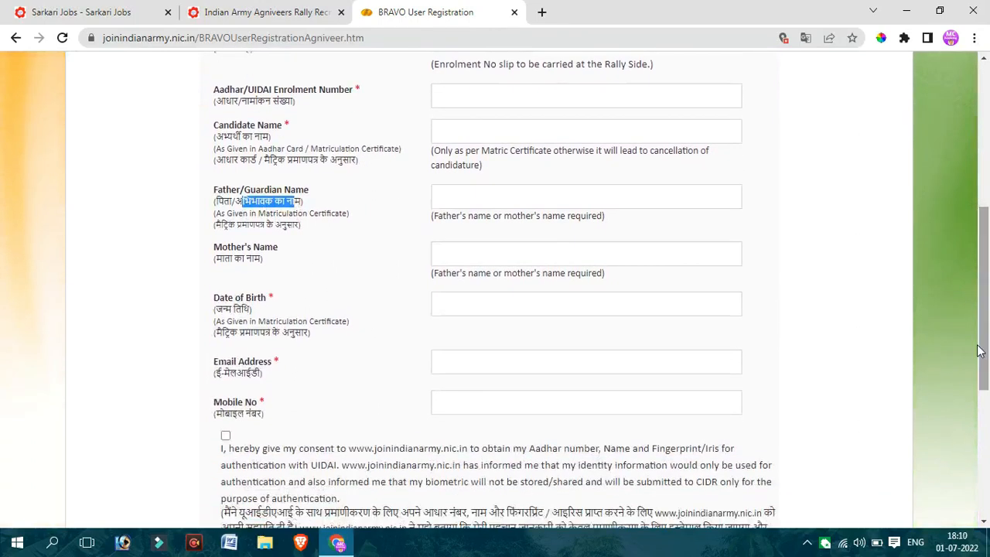
click(334, 282)
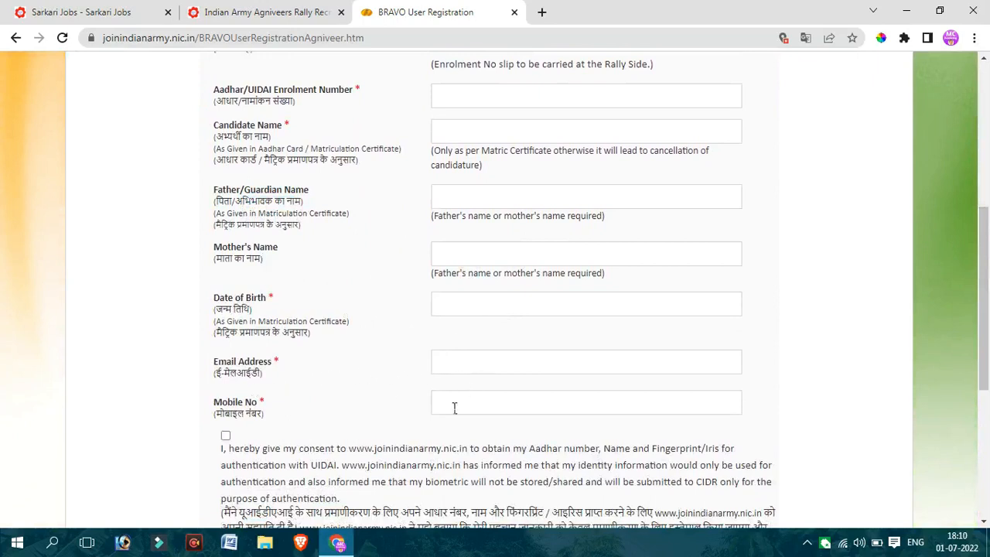
scroll(988, 286, down, 2)
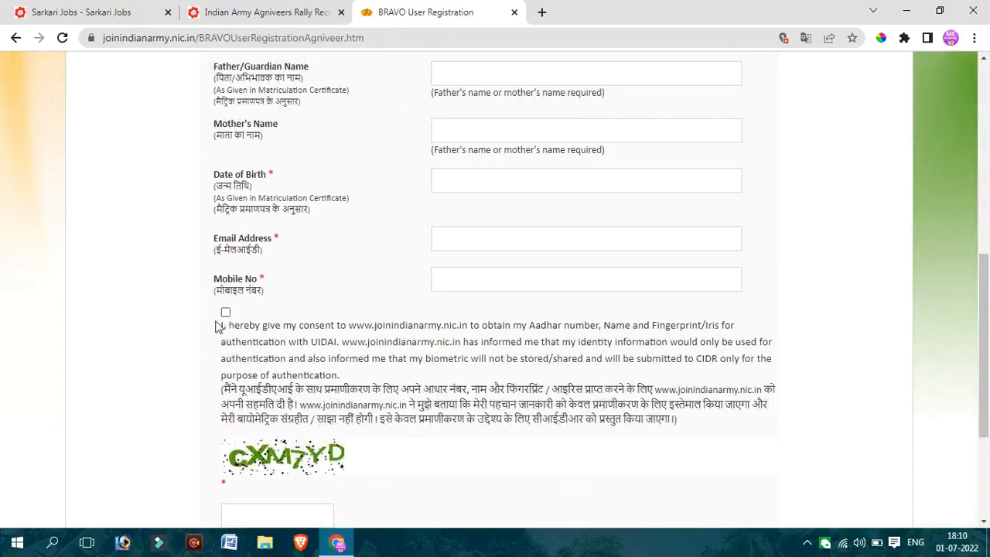
scroll(983, 309, down, 3)
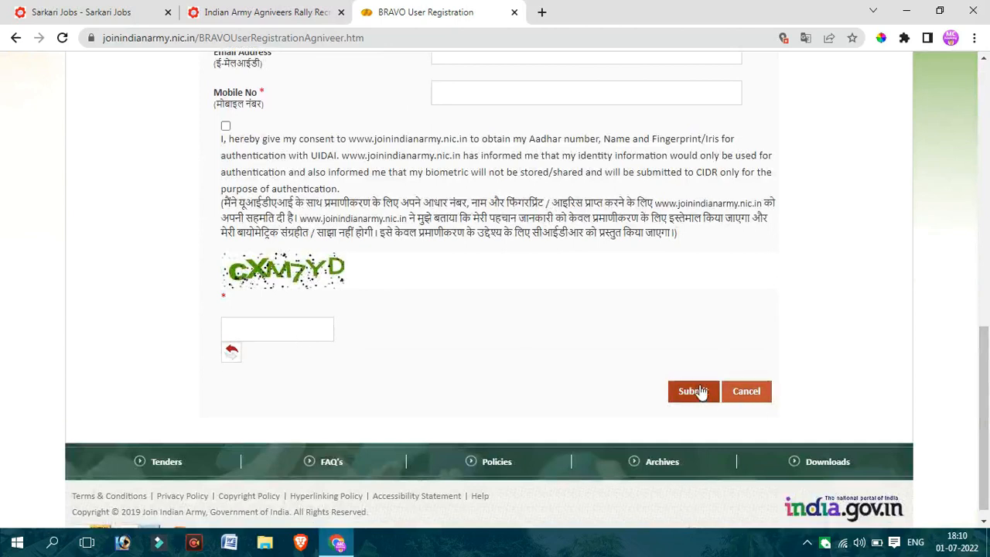
drag(987, 393, 987, 331)
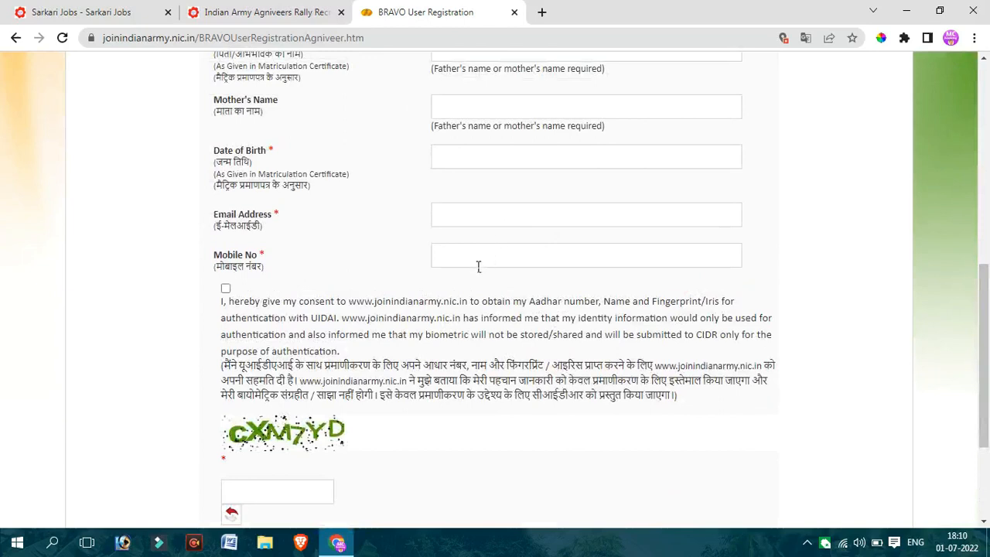
drag(988, 307, 988, 380)
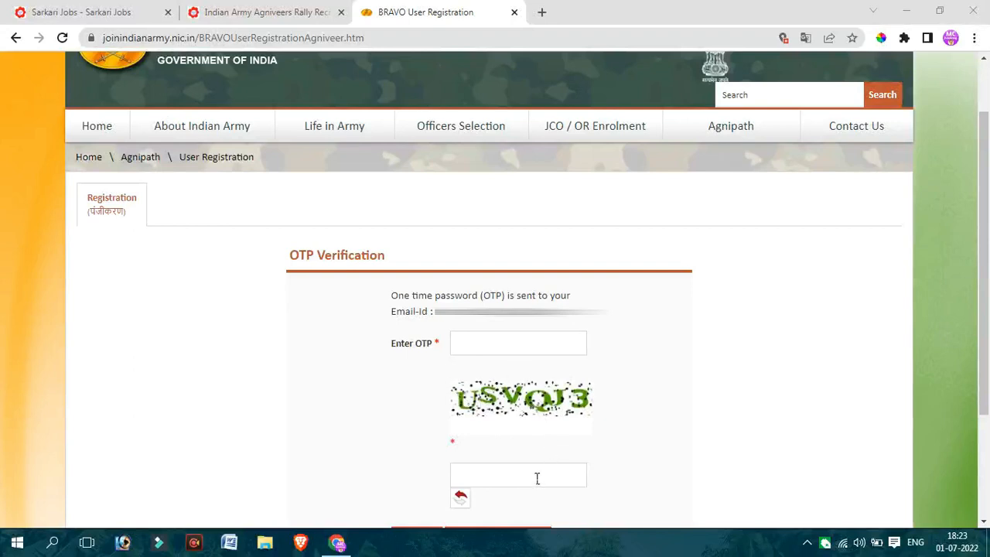
scroll(987, 377, down, 1)
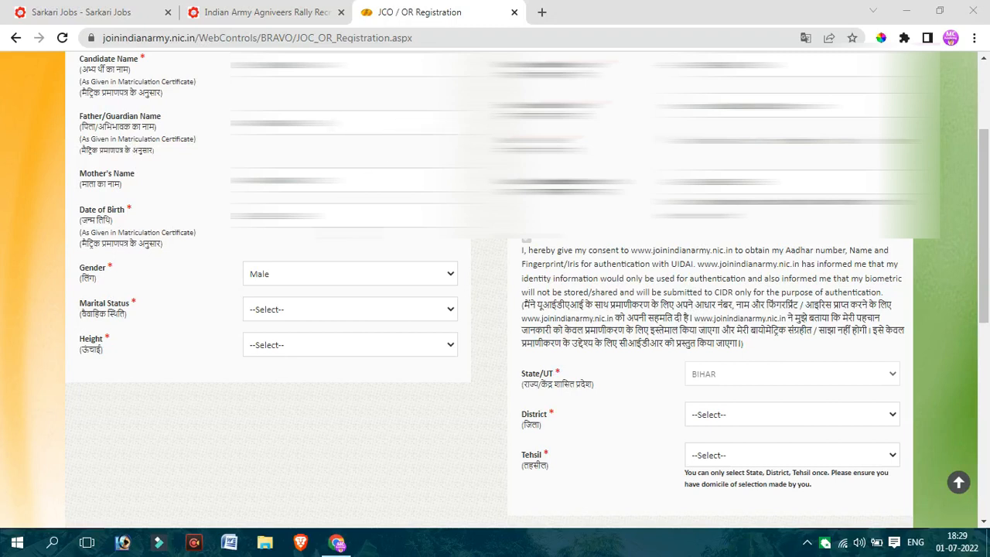
- Examine the Gender, Marital Status and Height choices on the JCO / OR registration form without changing any selection
click(283, 277)
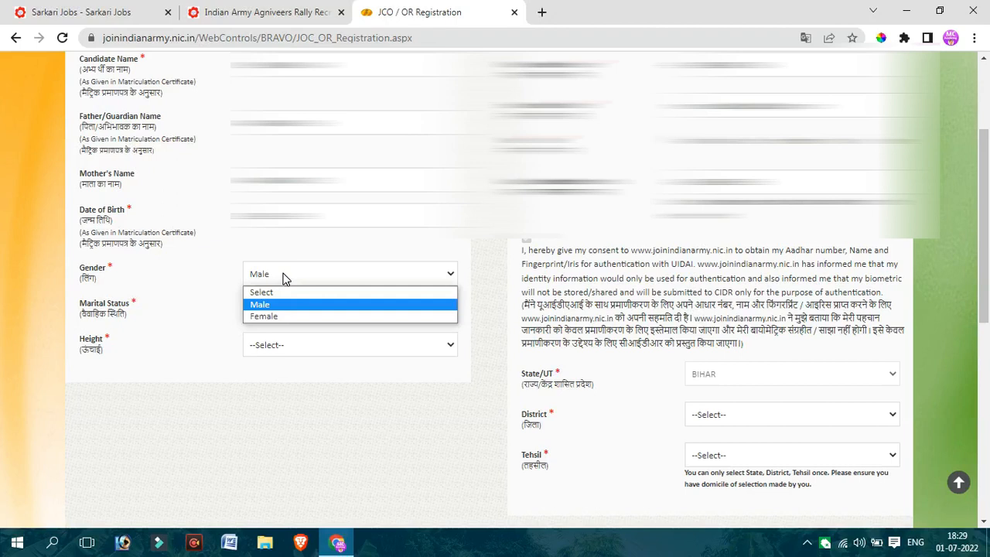
click(208, 290)
click(271, 314)
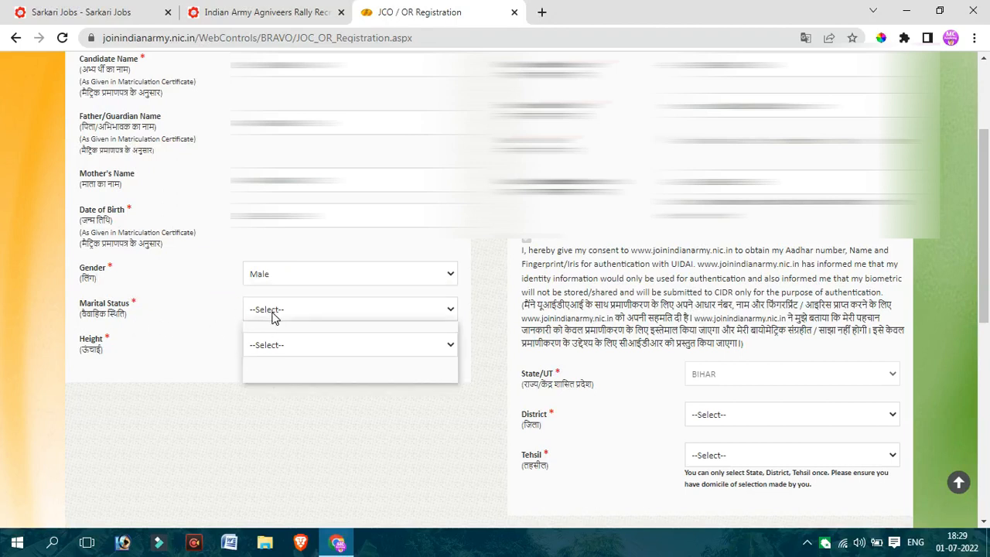
click(199, 348)
click(284, 350)
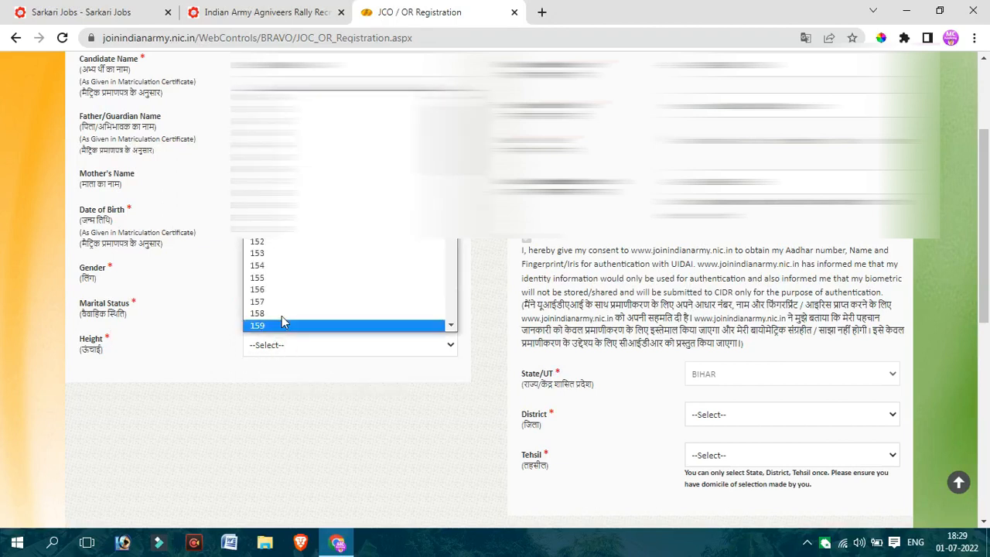
click(165, 362)
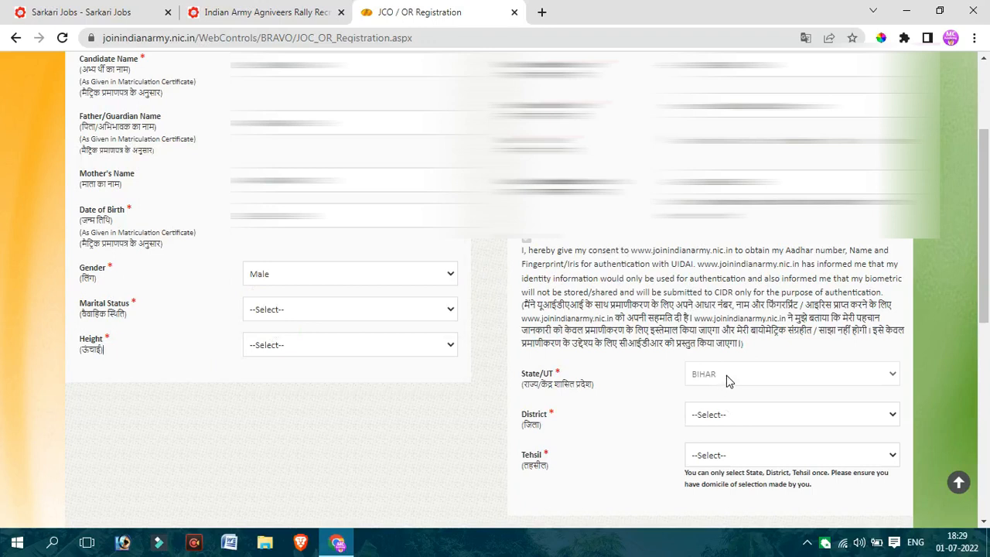
- Check the District and Tehsil choices for the preset state without selecting any
click(718, 418)
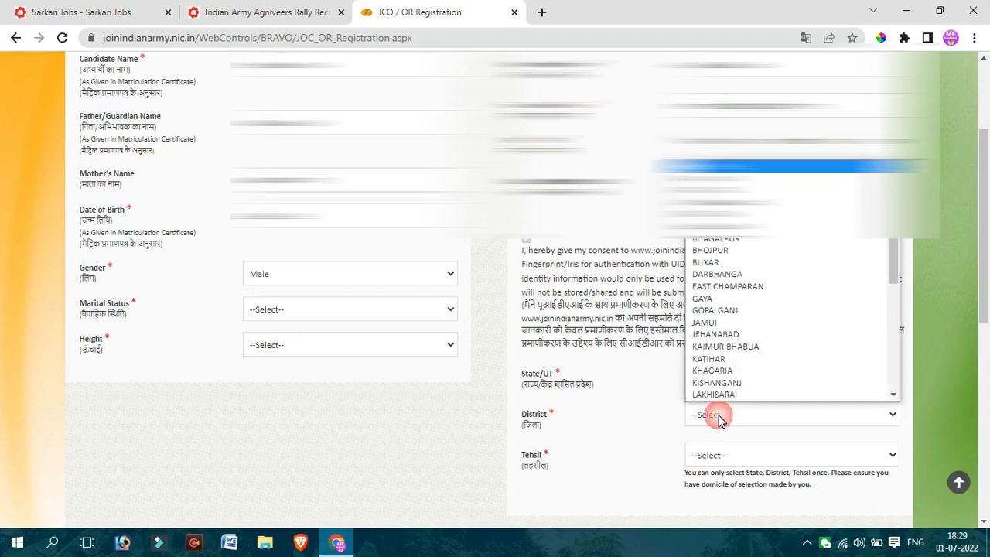
click(658, 416)
click(715, 455)
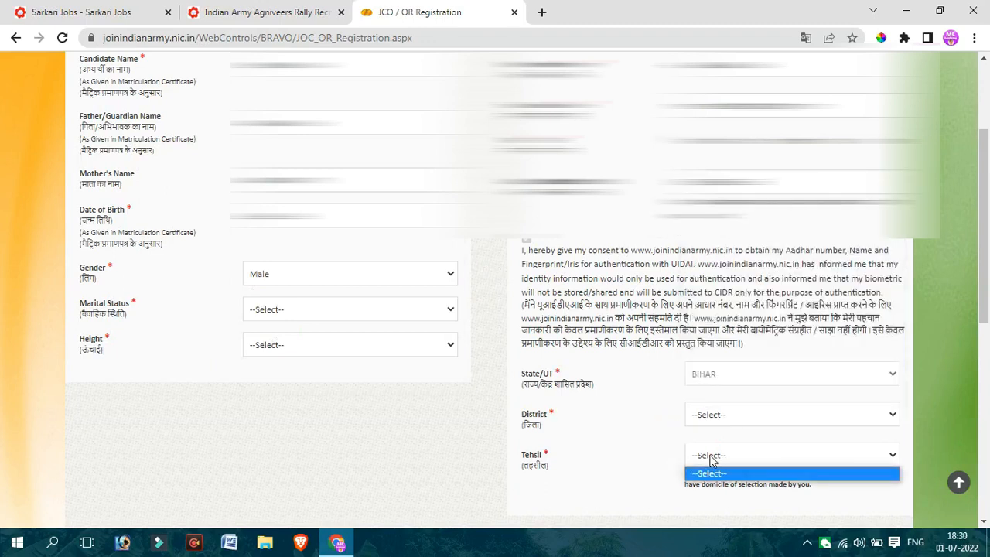
click(648, 453)
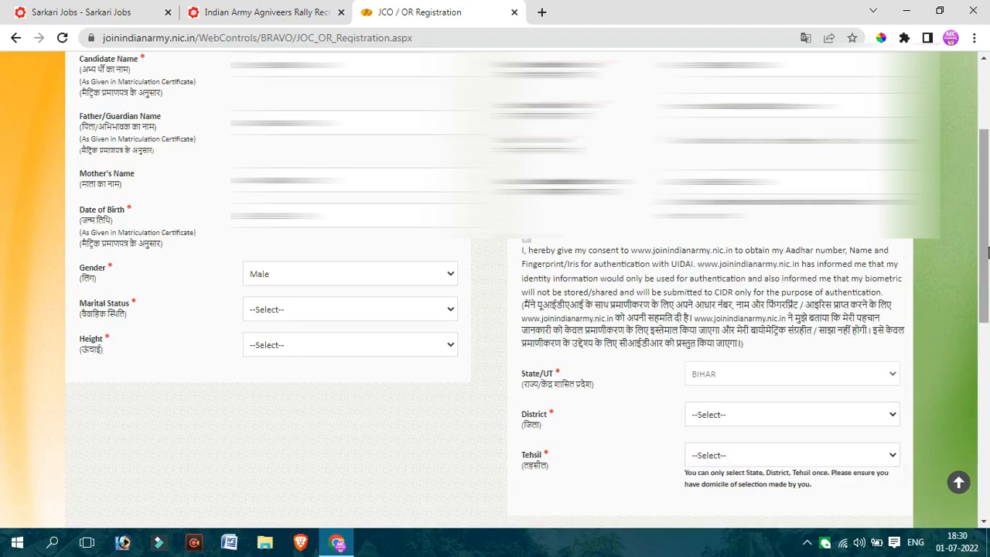
- Examine the Education Details fields: the Highest Qualification choices, the Matriculation/10th Board choices and the 10th certificate number
drag(987, 240, 987, 432)
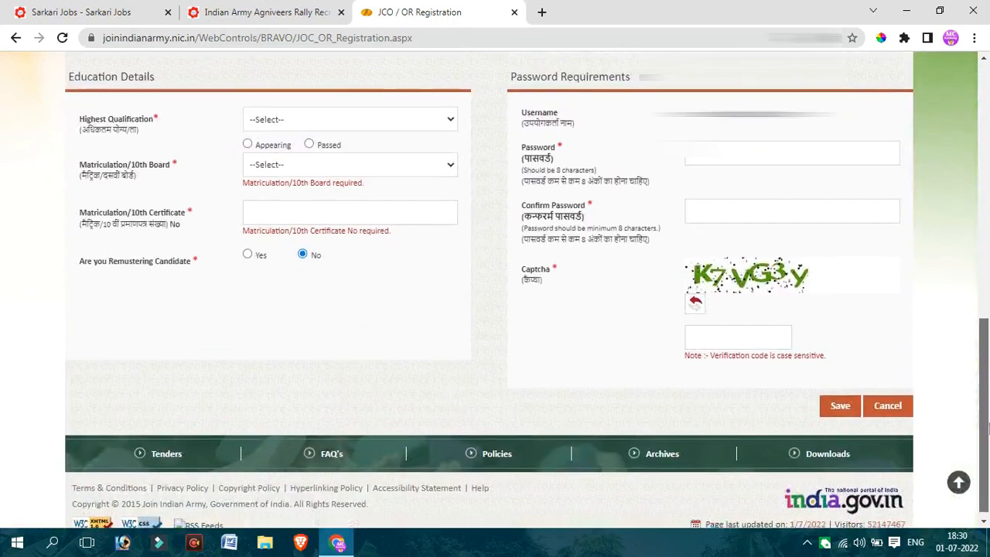
click(284, 122)
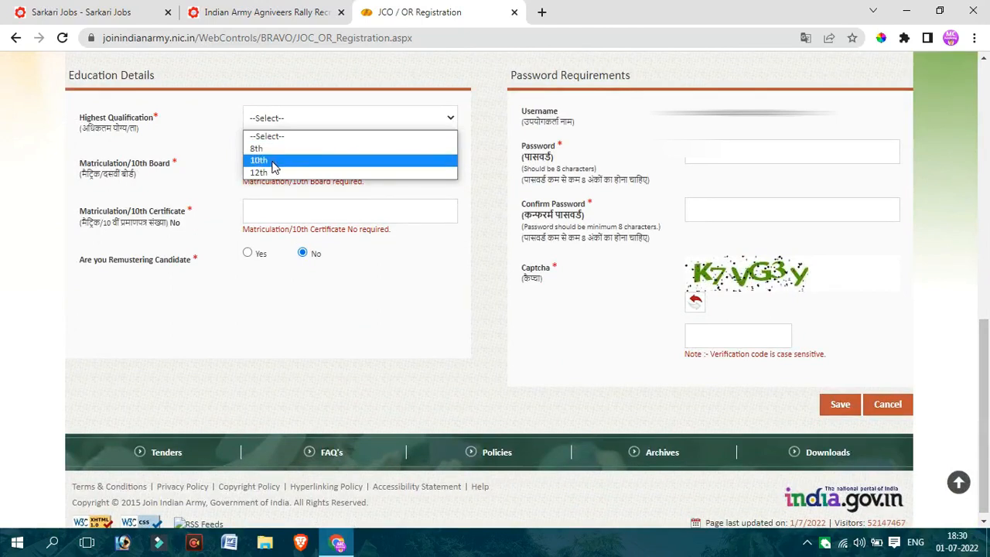
click(201, 149)
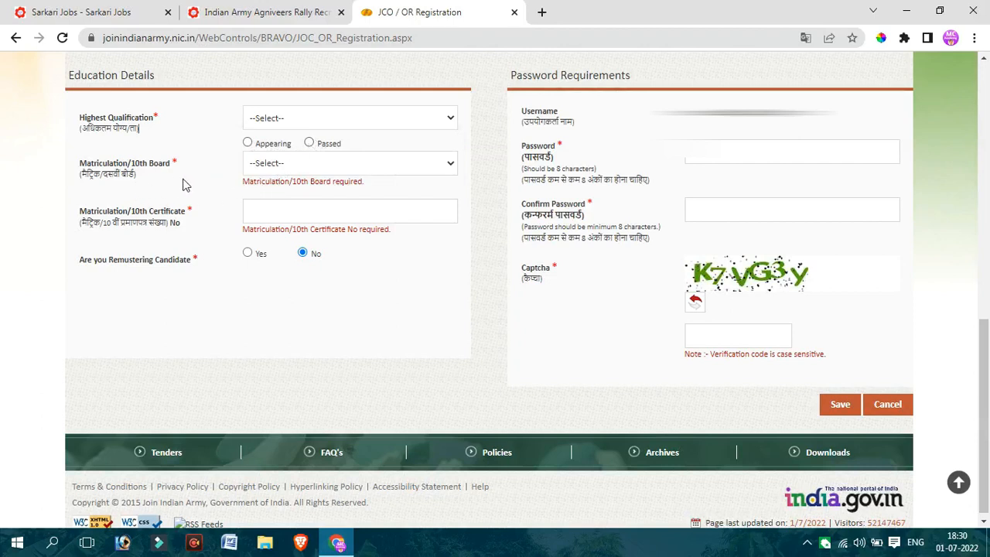
click(250, 164)
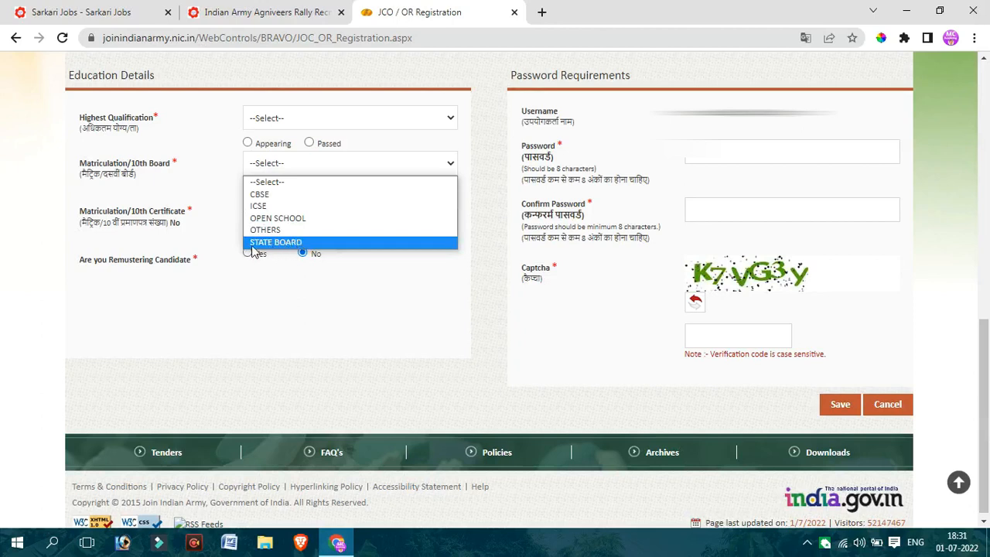
click(216, 238)
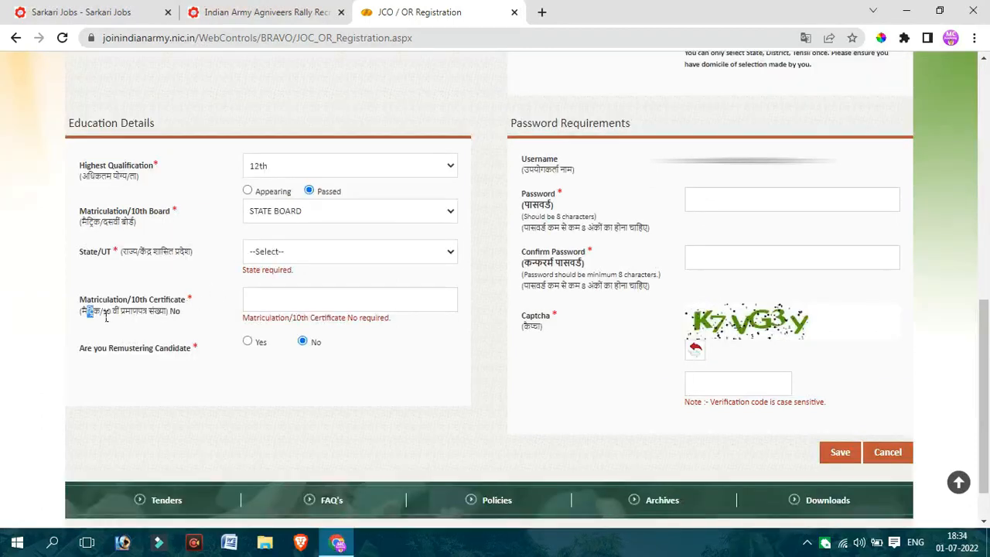
drag(87, 311, 269, 308)
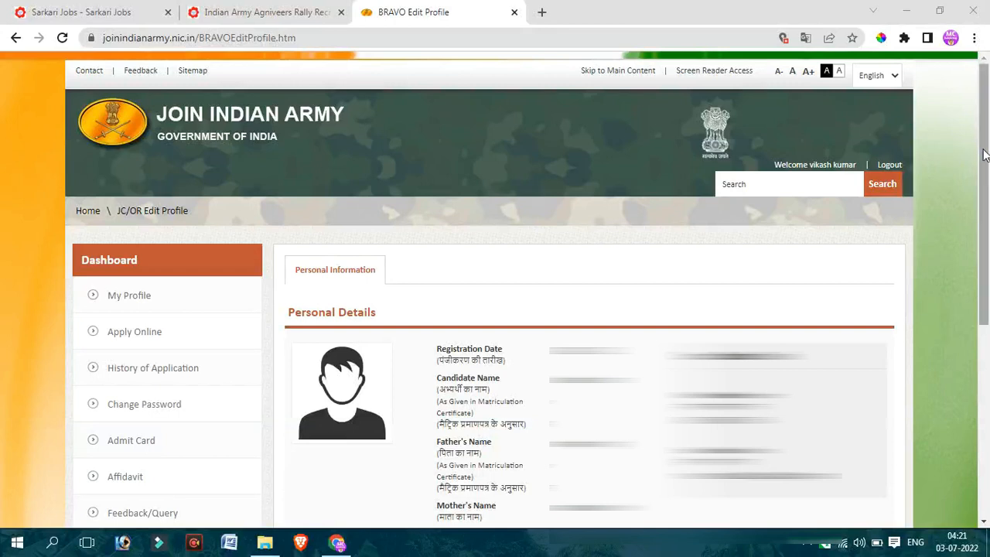
- Review the candidate's Personal Details, reloading My Profile from the dashboard
drag(986, 147, 988, 328)
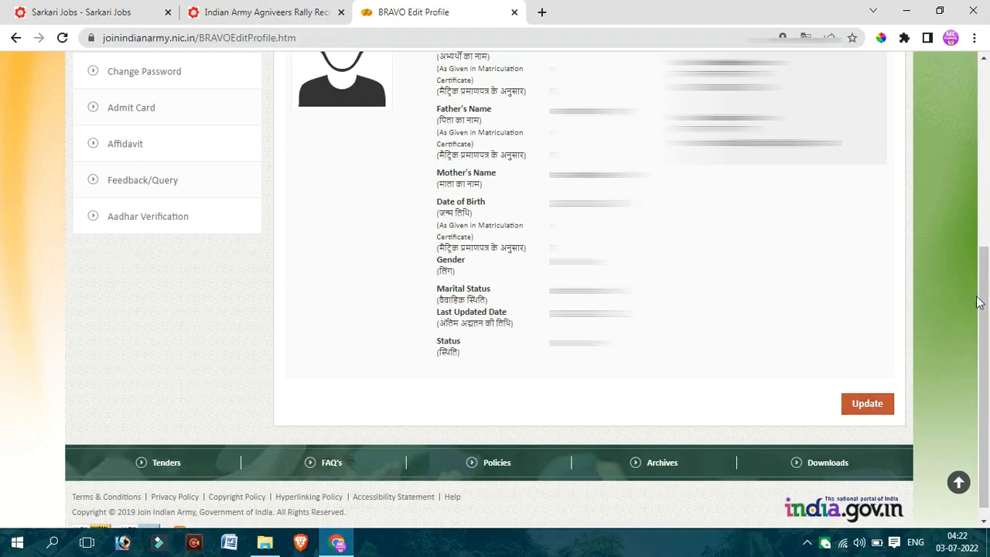
drag(981, 303, 985, 182)
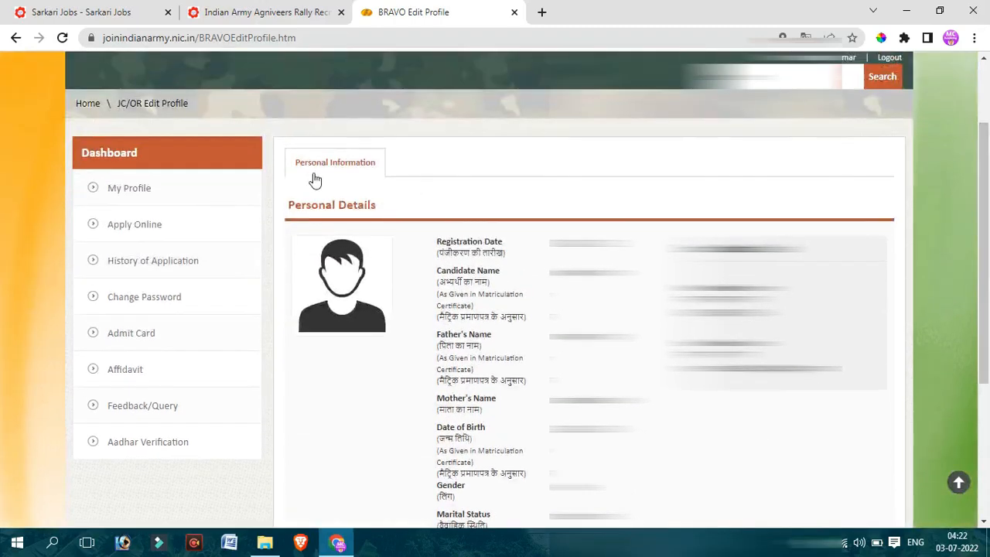
click(131, 188)
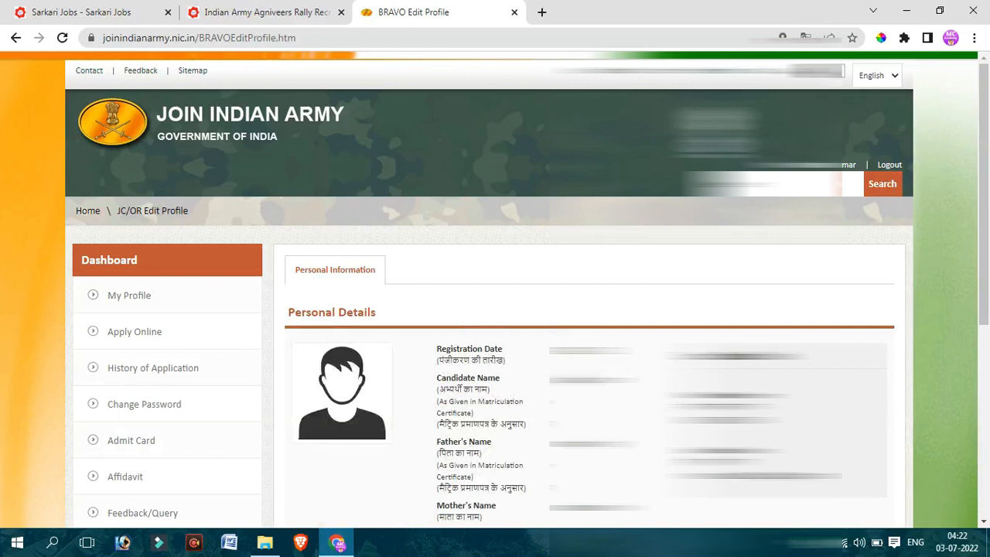
drag(988, 263, 917, 434)
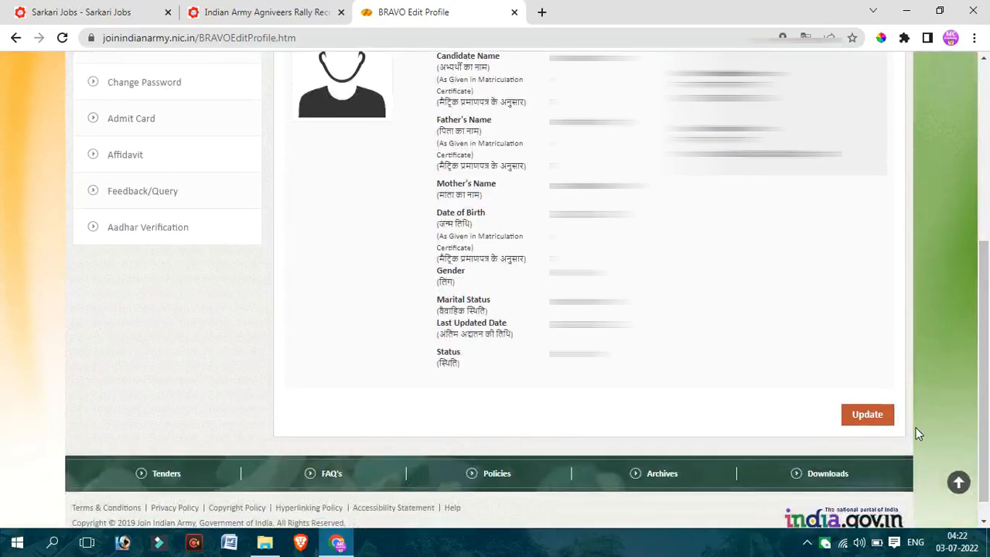
- Open the profile for updating, examine its editable personal and education details, and cancel without saving
click(872, 415)
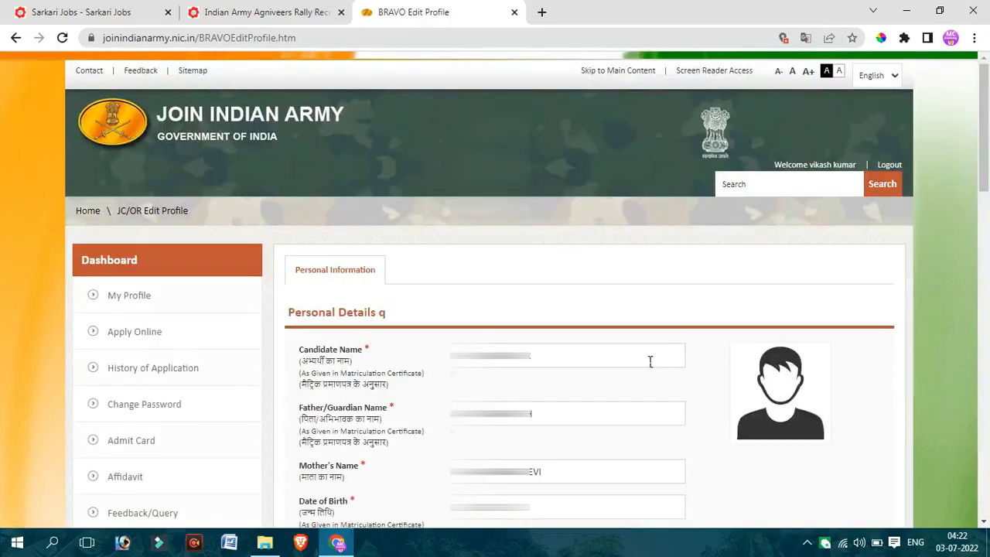
click(616, 358)
click(606, 418)
click(594, 467)
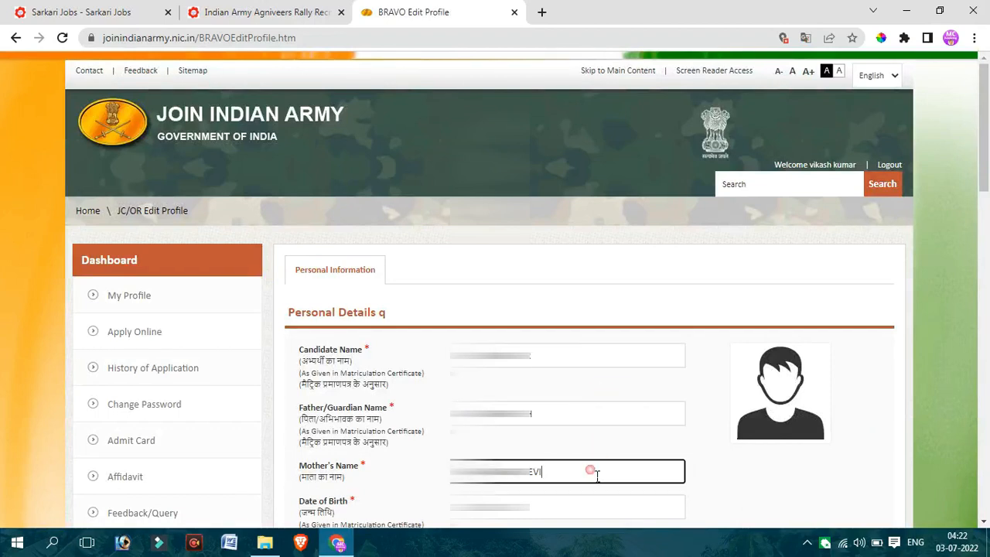
scroll(984, 155, down, 1)
drag(986, 183, 987, 473)
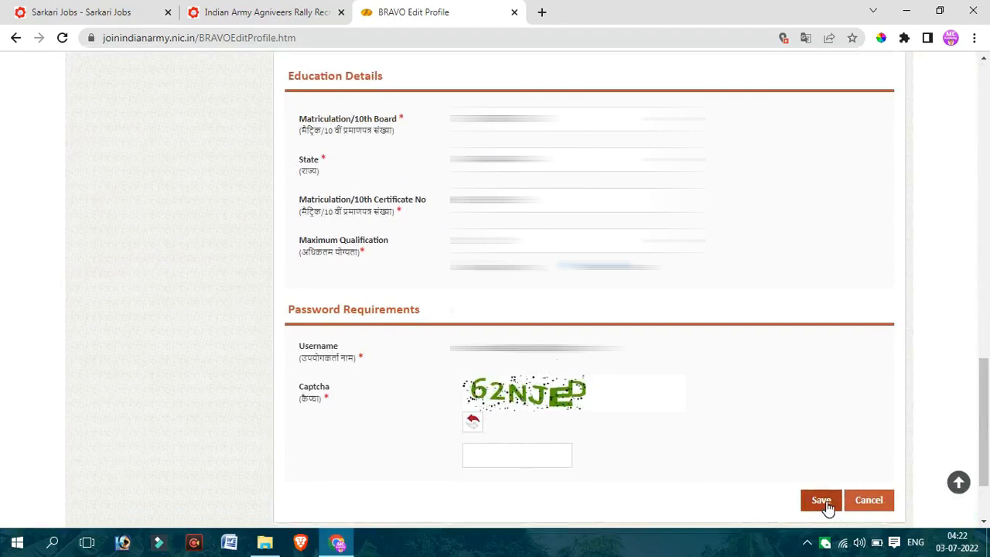
click(872, 501)
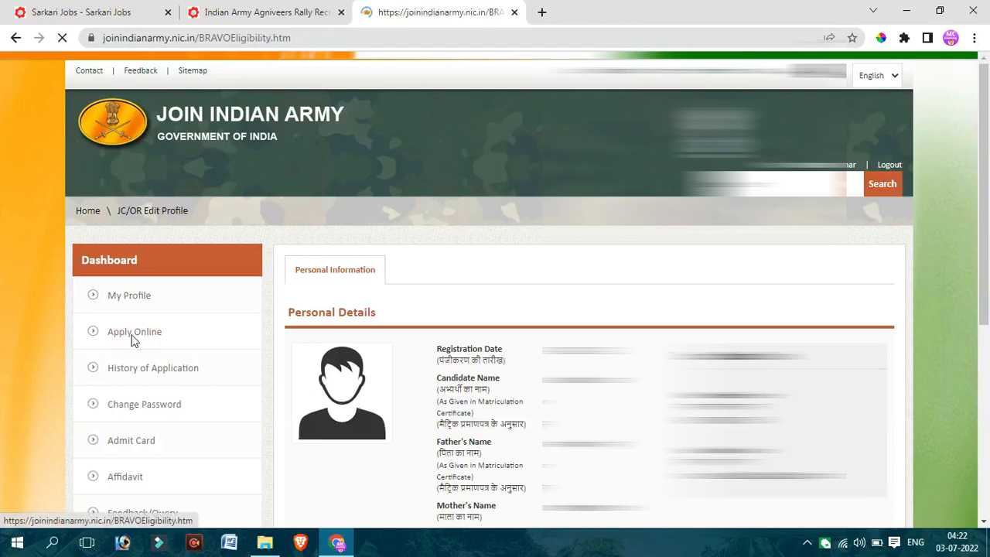
- Review the prefilled eligibility details and the qualification and age criteria of the Agniveer categories open to the candidate
scroll(132, 339, down, 3)
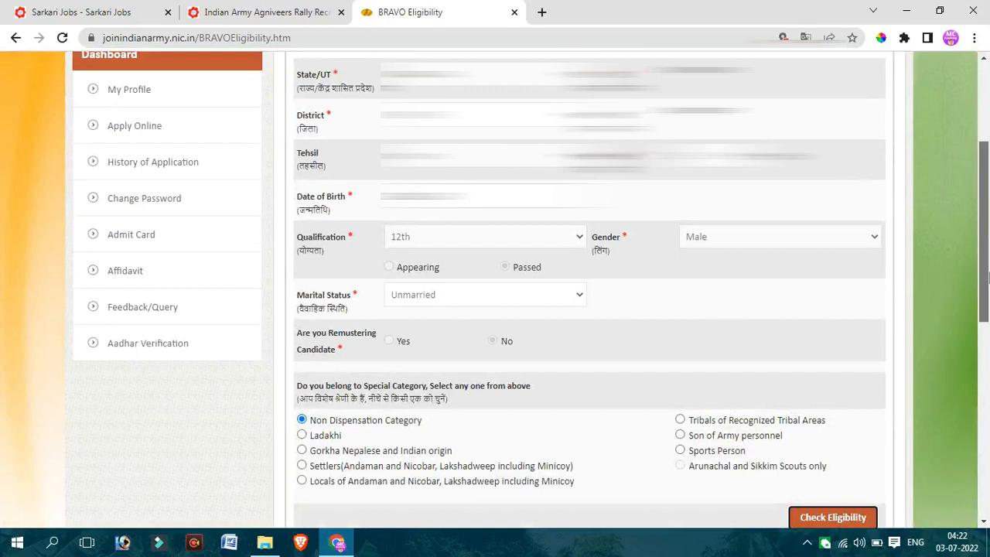
drag(985, 277, 982, 393)
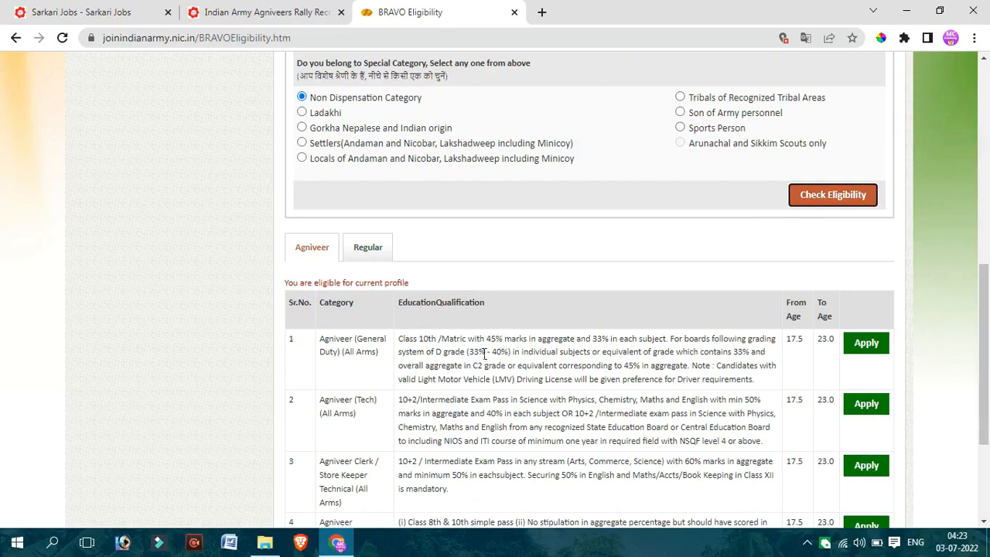
drag(481, 349, 560, 438)
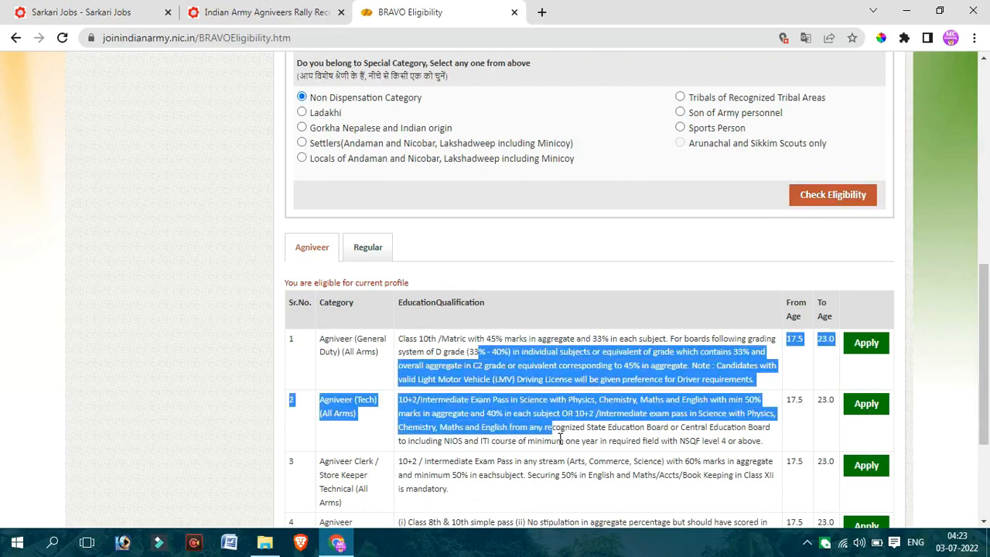
click(667, 381)
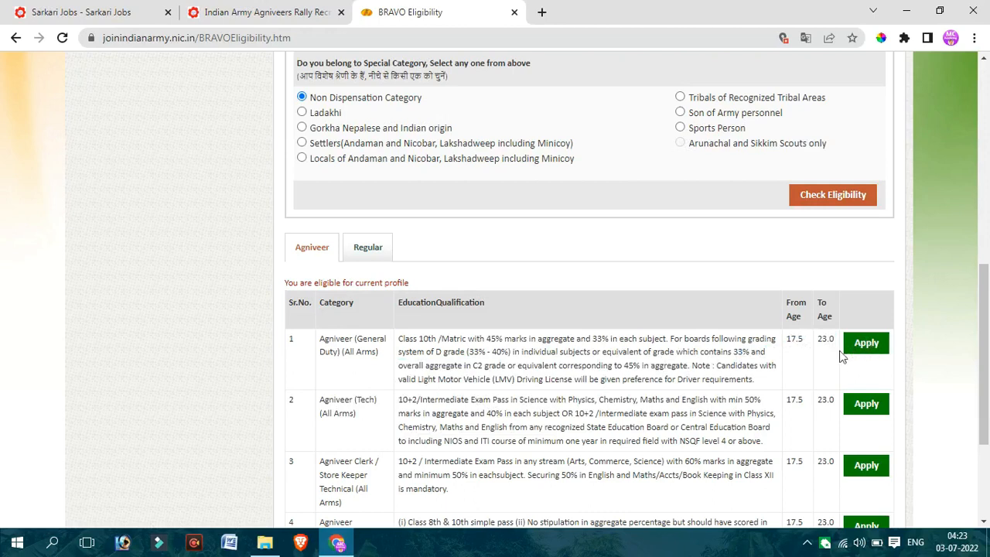
drag(988, 332, 988, 334)
scroll(988, 334, down, 3)
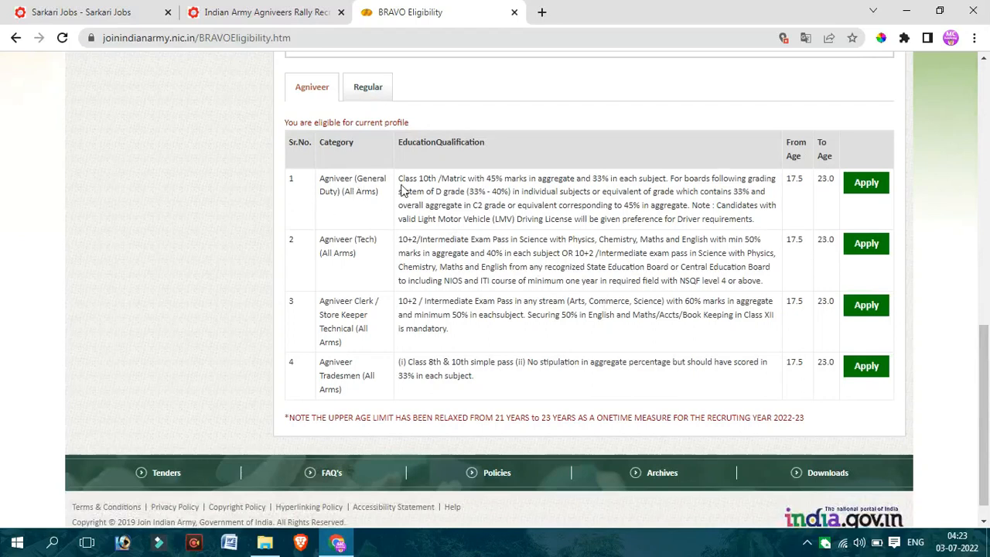
- Review the education requirements for Agniveer (General Duty) (All Arms) and start an application for that category
drag(331, 181, 390, 200)
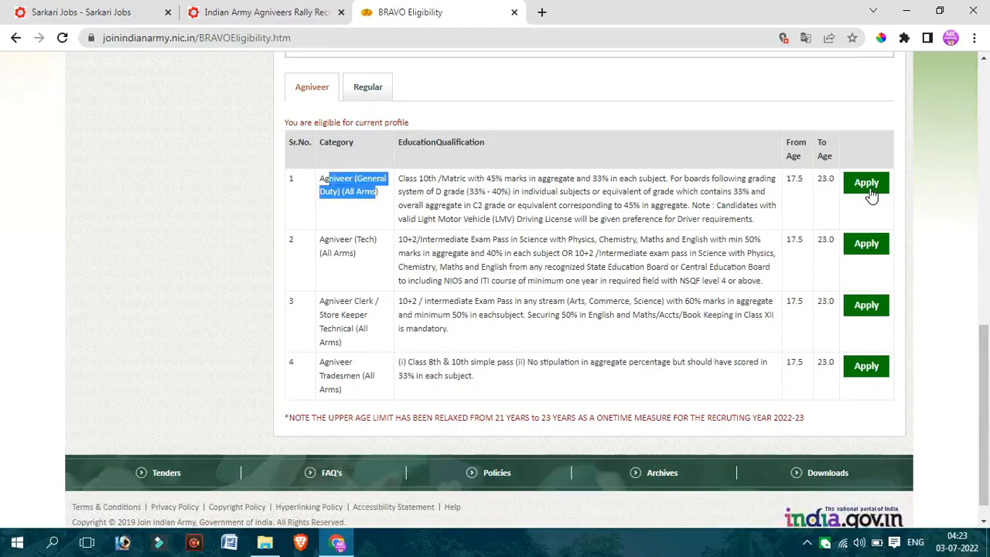
click(506, 217)
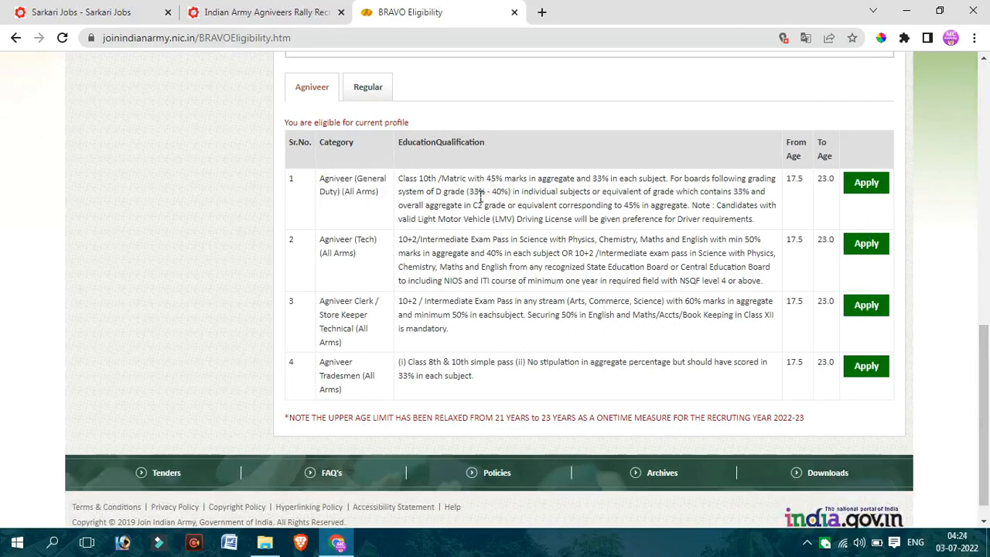
drag(408, 184, 674, 220)
click(525, 211)
drag(511, 192, 601, 217)
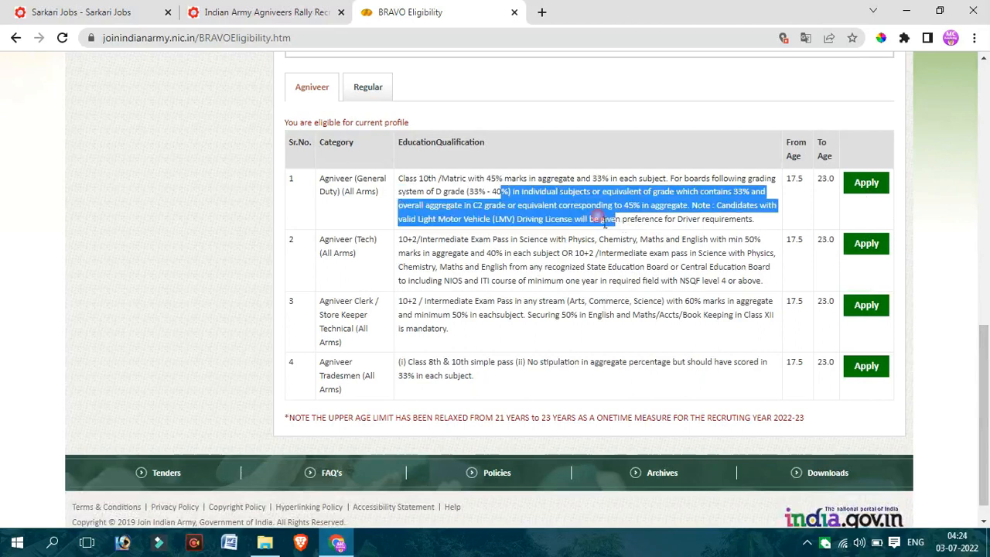
click(520, 192)
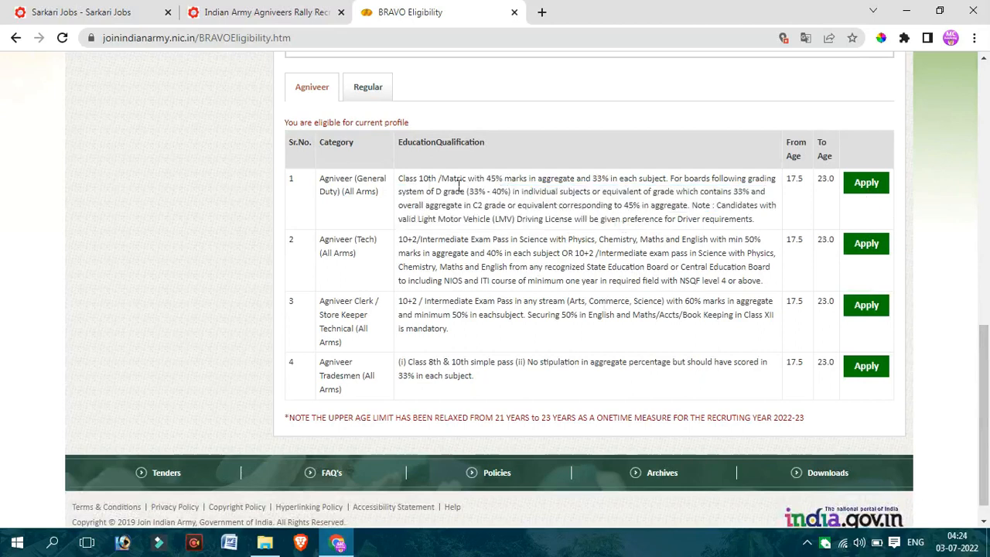
drag(449, 180, 593, 195)
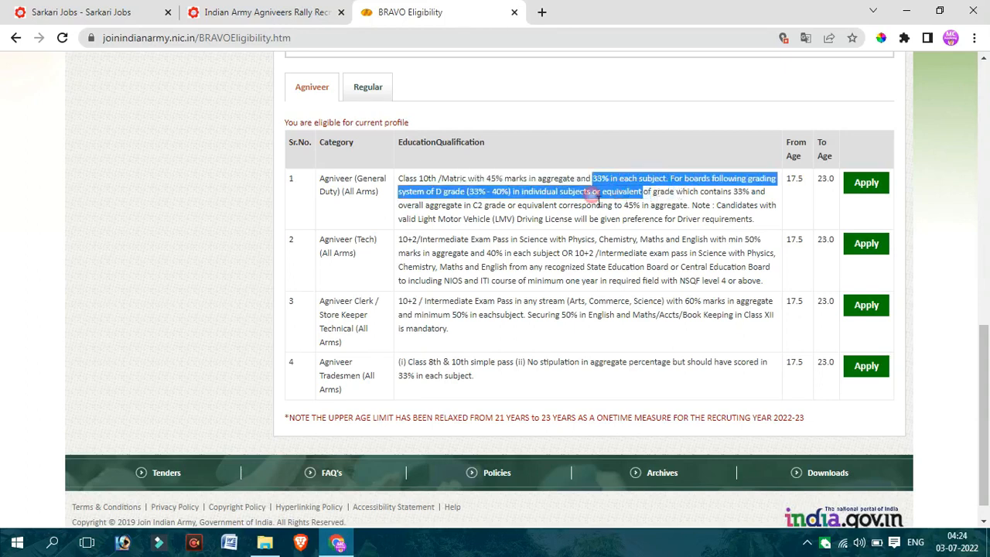
click(479, 202)
drag(468, 192, 521, 200)
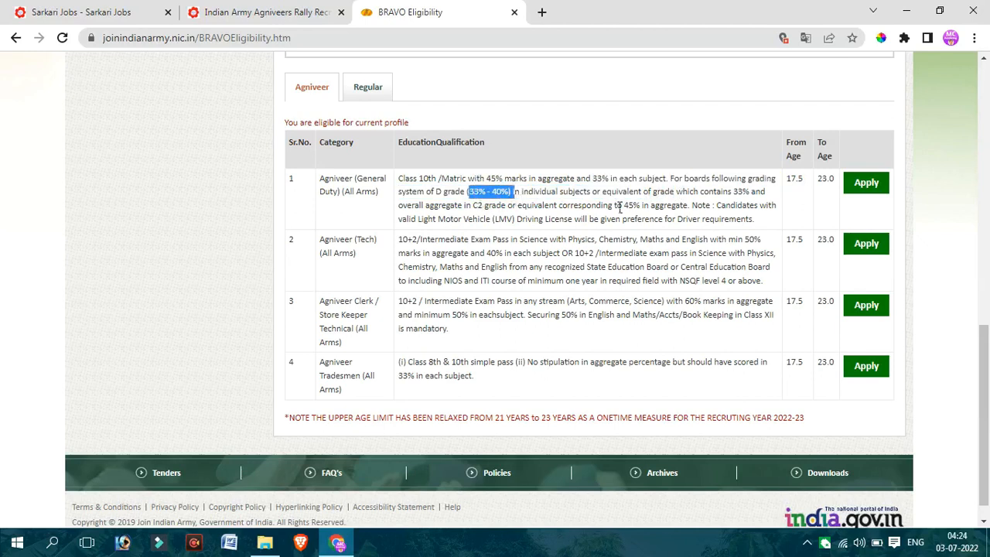
click(593, 246)
drag(527, 205, 719, 215)
click(730, 212)
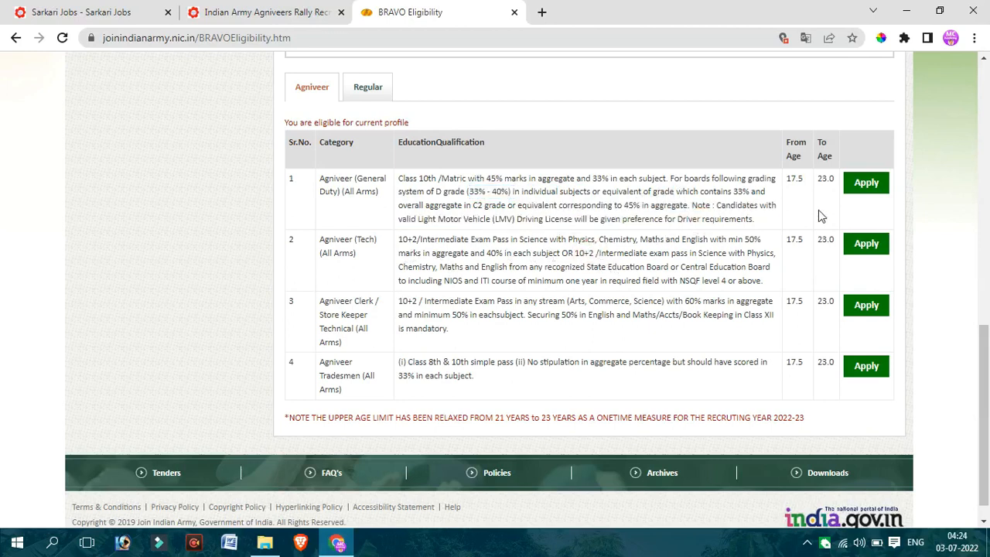
click(879, 188)
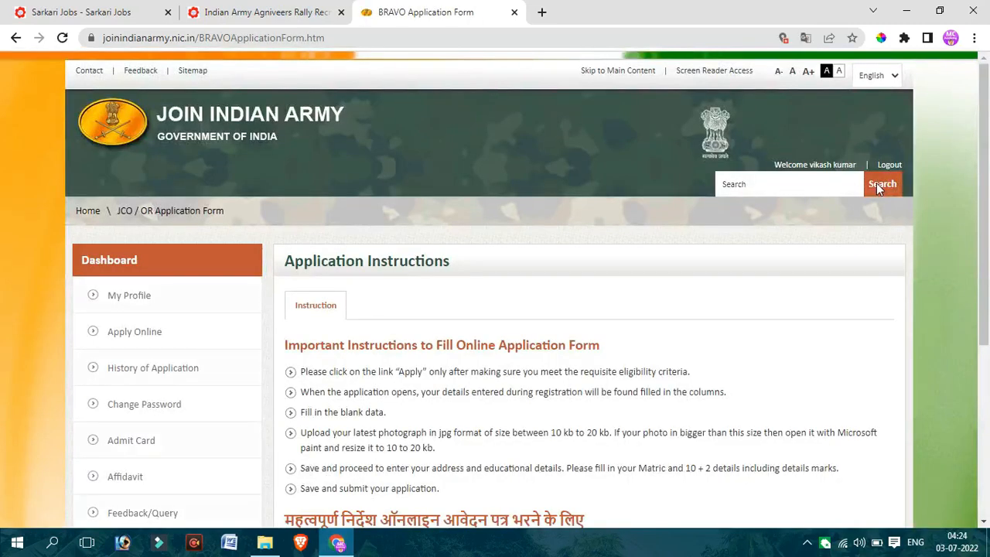
- Look up the post-wise Agniveer qualifications on the Indian Army Agniveers Rally page and return to the application form
click(284, 6)
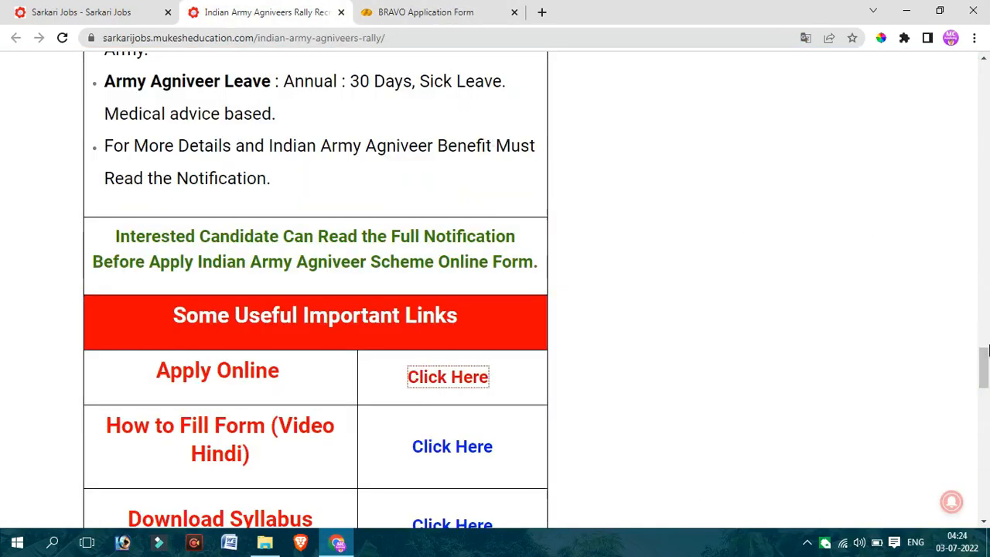
drag(989, 352, 989, 229)
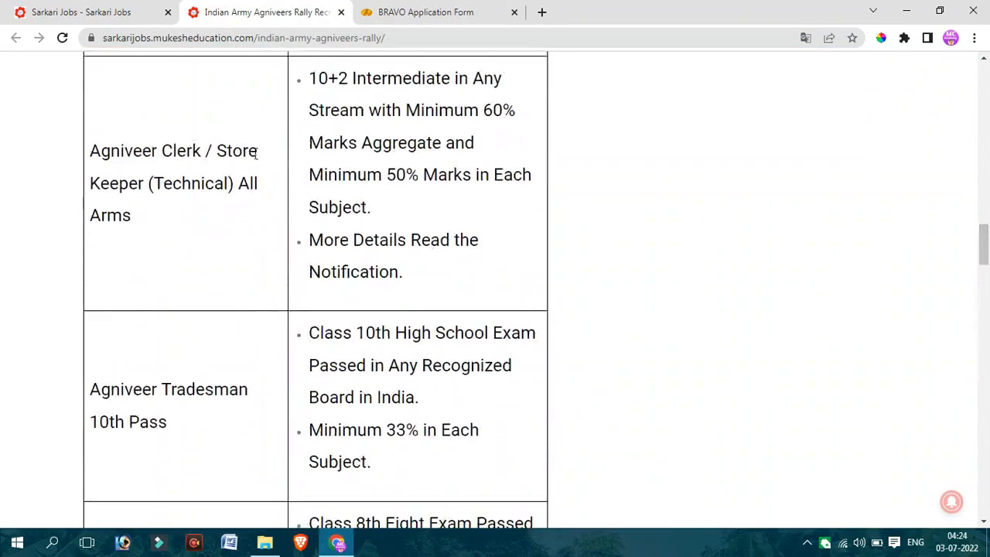
drag(255, 153, 464, 523)
click(414, 6)
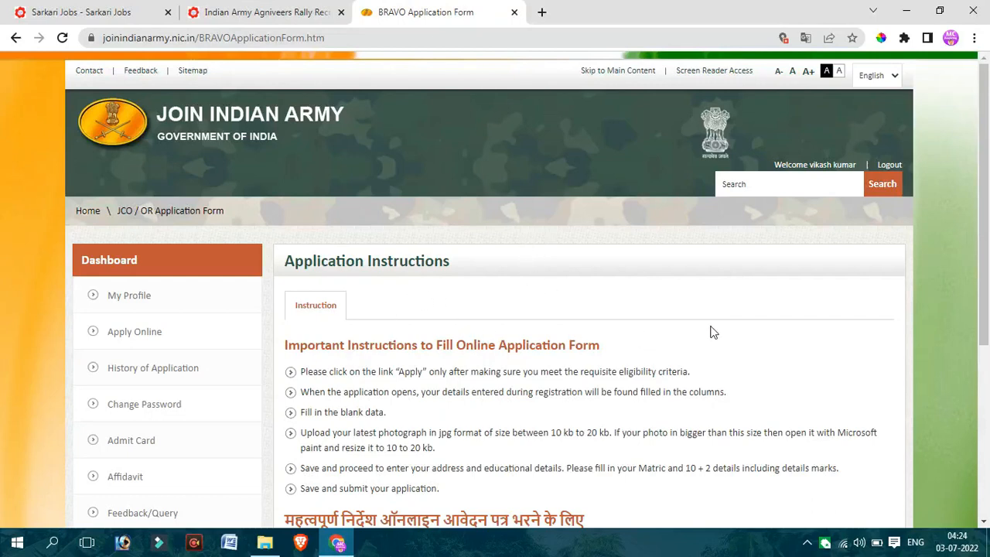
- Read the application instructions on photograph format and size and on the educational details, and continue to Personal Information
drag(988, 252, 965, 342)
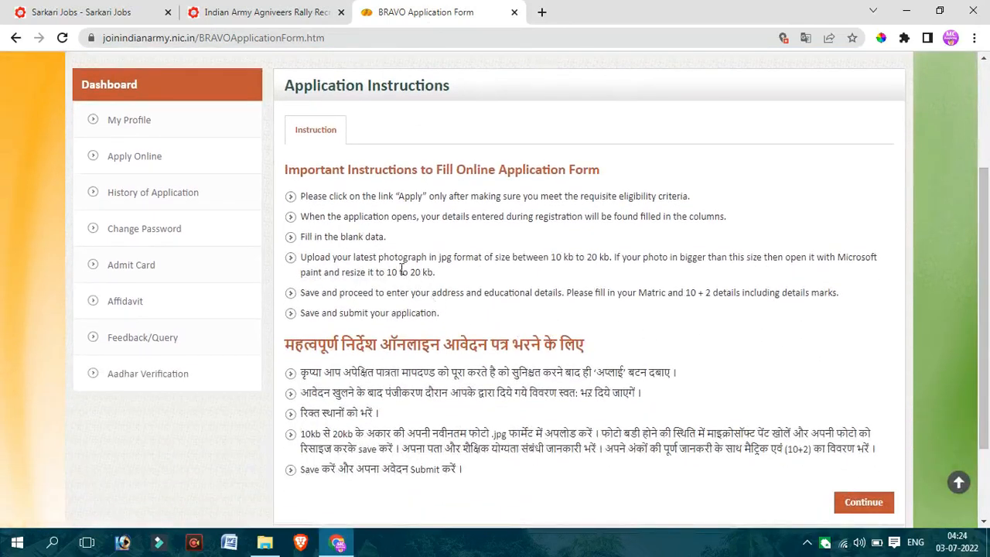
drag(389, 267, 614, 267)
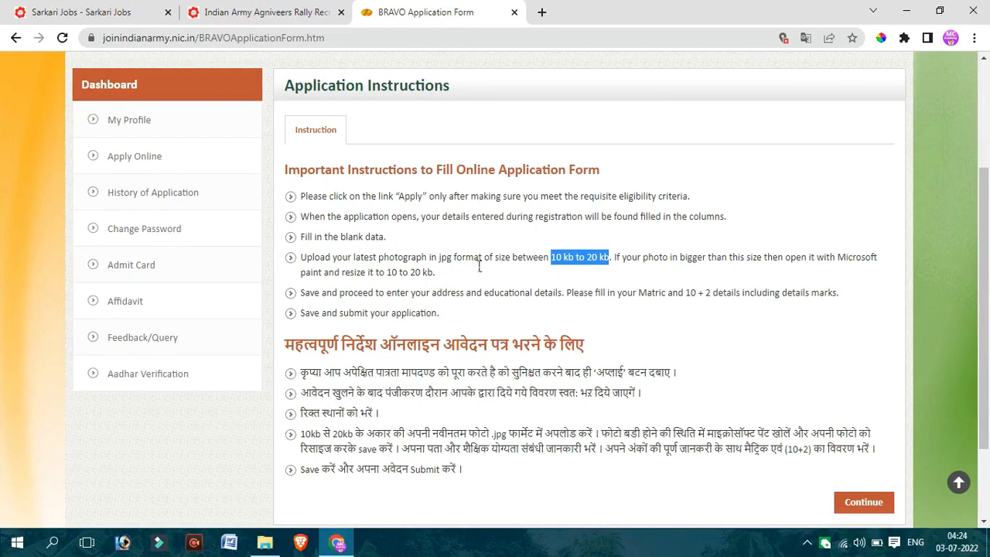
double_click(445, 261)
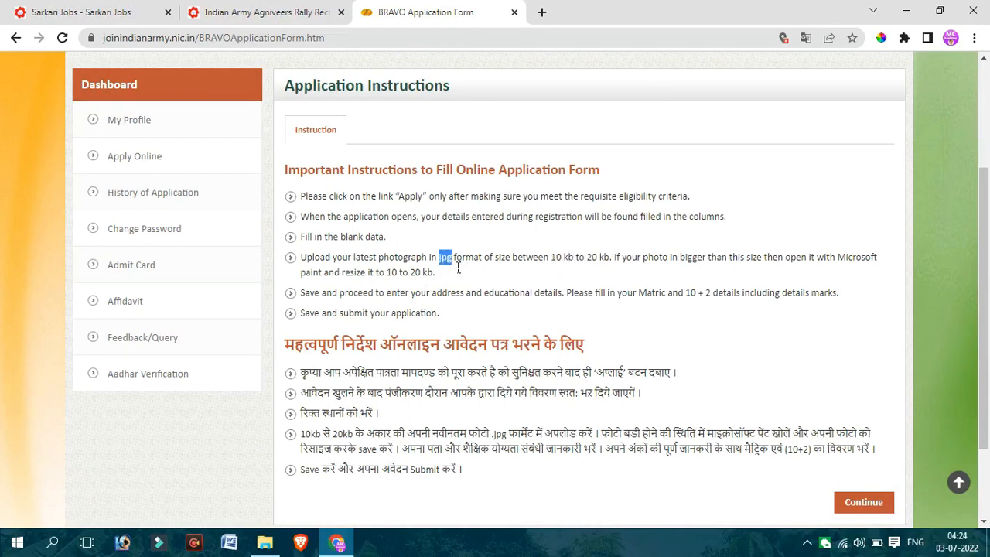
drag(386, 272, 498, 280)
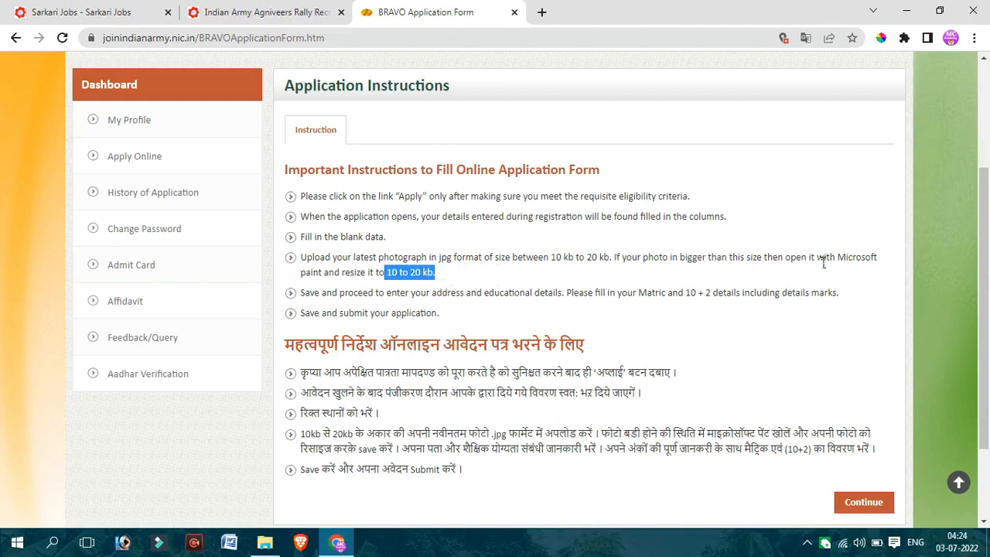
drag(988, 255, 988, 323)
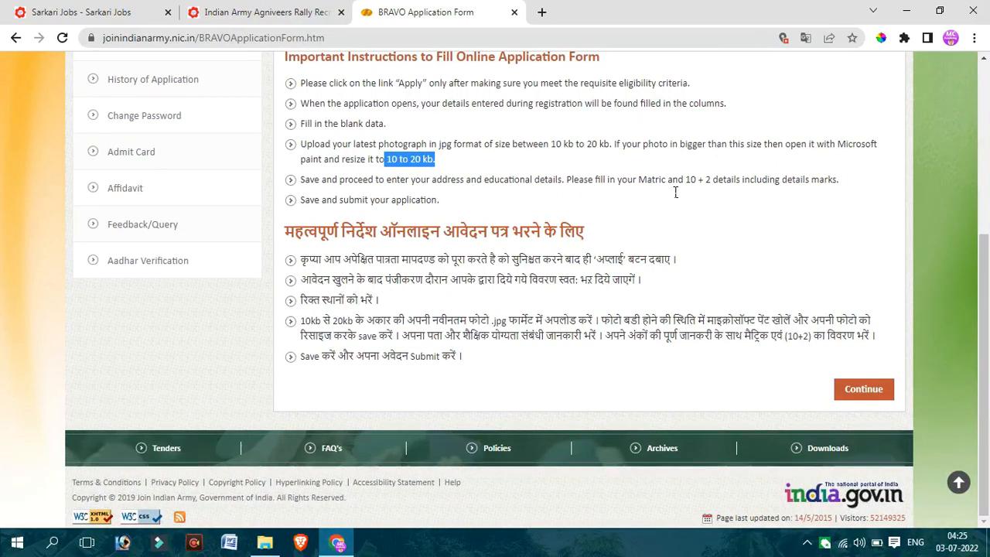
drag(661, 190, 749, 193)
click(469, 200)
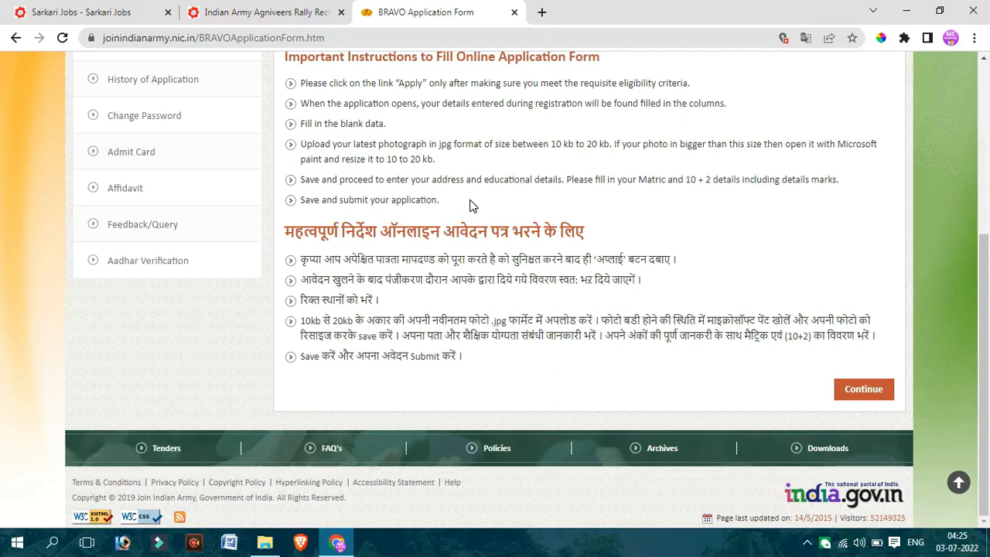
drag(671, 183, 739, 184)
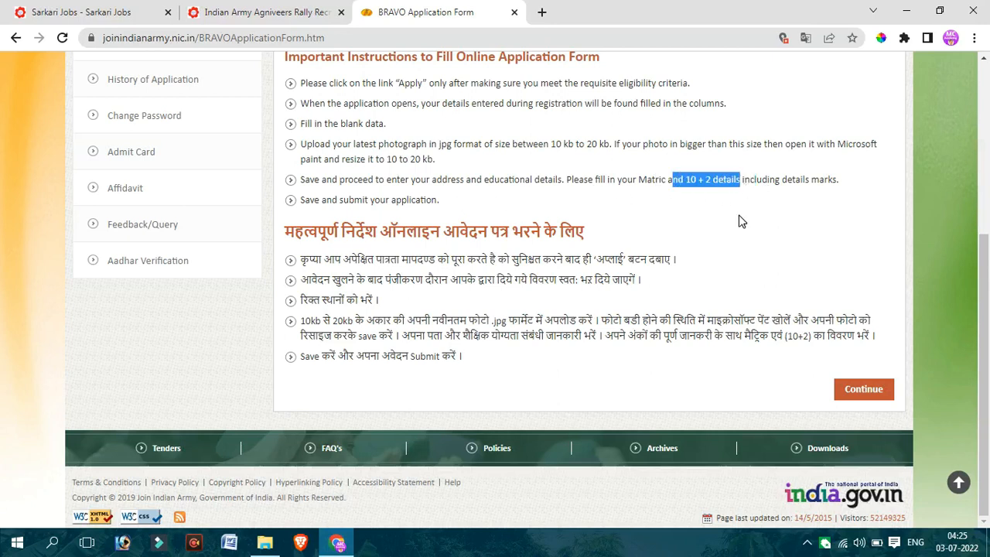
drag(489, 270, 624, 347)
click(575, 365)
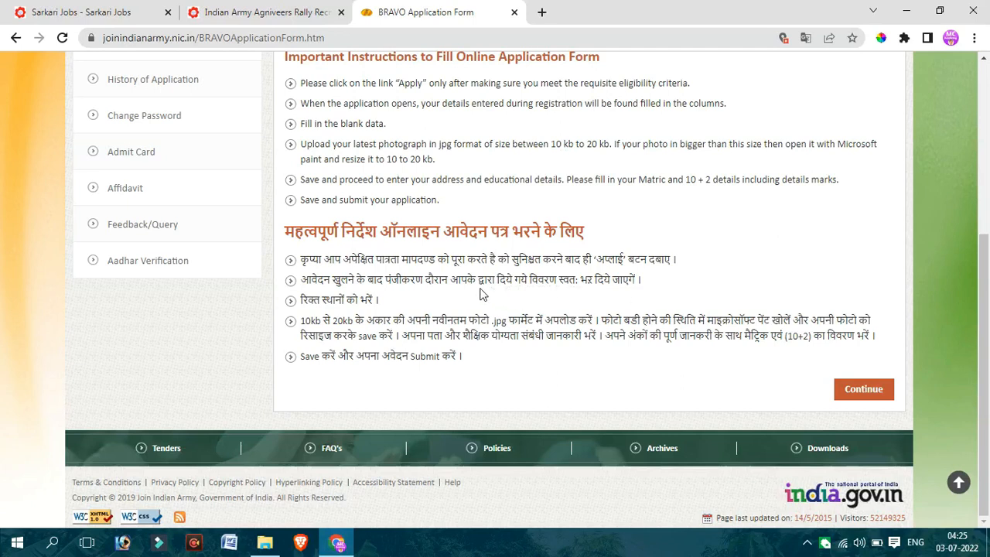
click(862, 389)
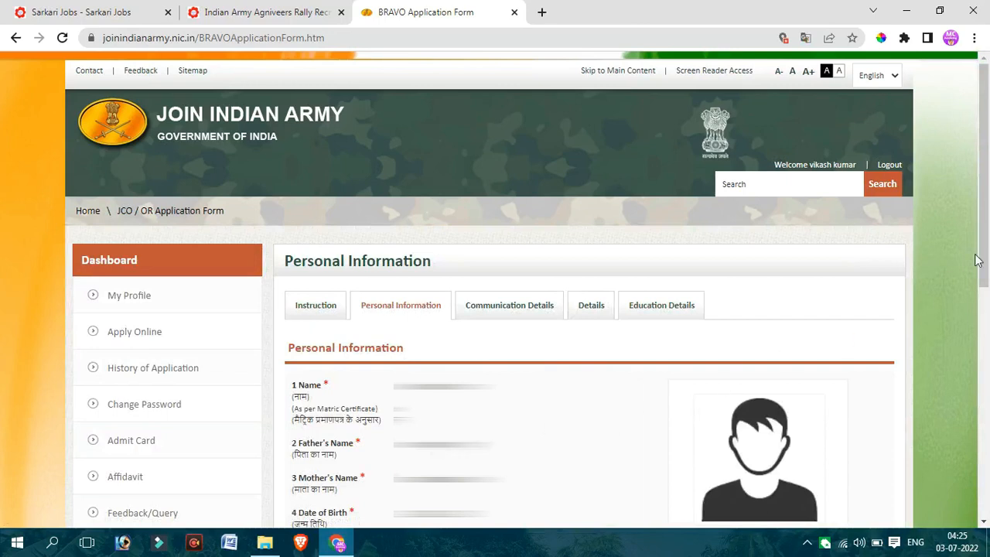
- Set Religion to Hindu and Class to KAIM KHANI in the Personal Information form
scroll(987, 351, down, 4)
scroll(987, 350, down, 2)
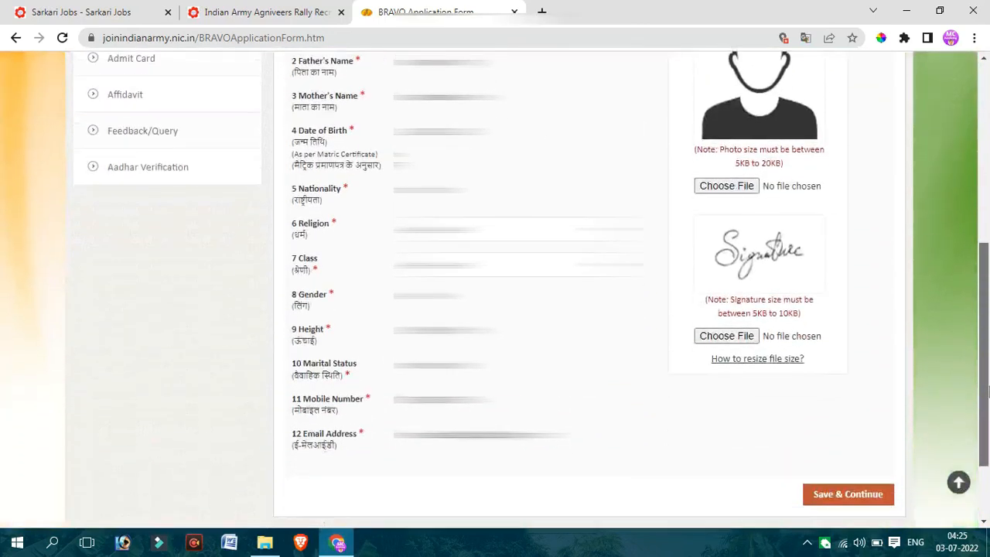
scroll(986, 355, up, 1)
drag(989, 356, 987, 342)
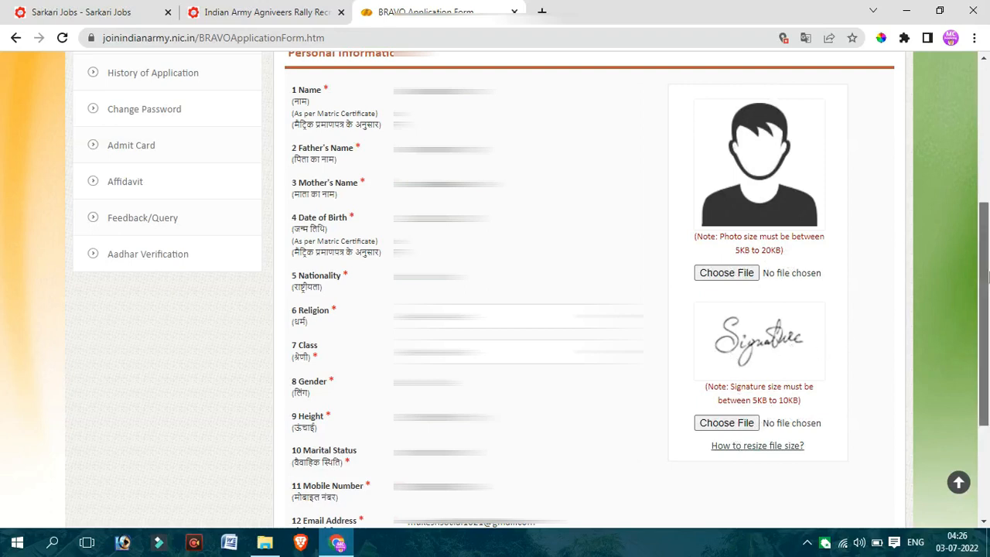
drag(987, 283, 987, 370)
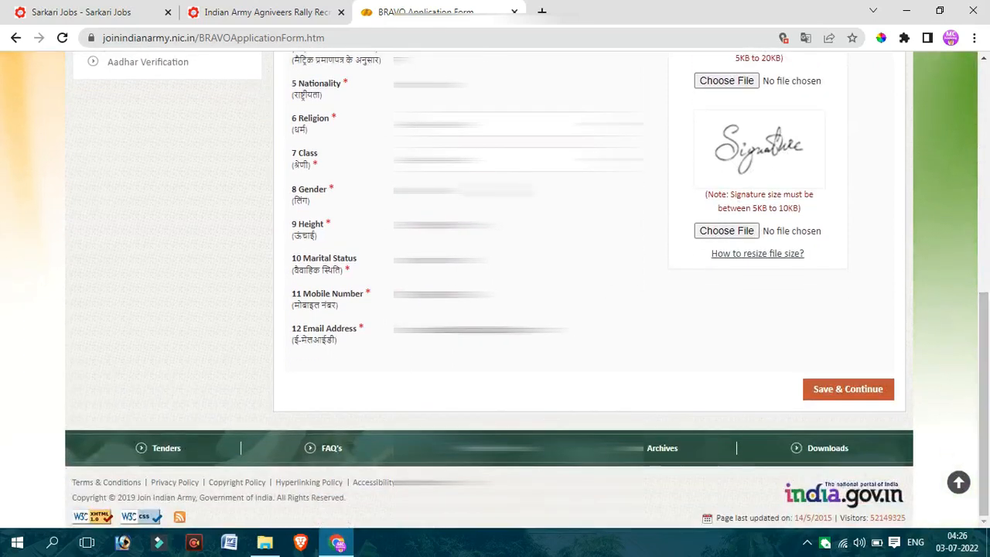
click(452, 125)
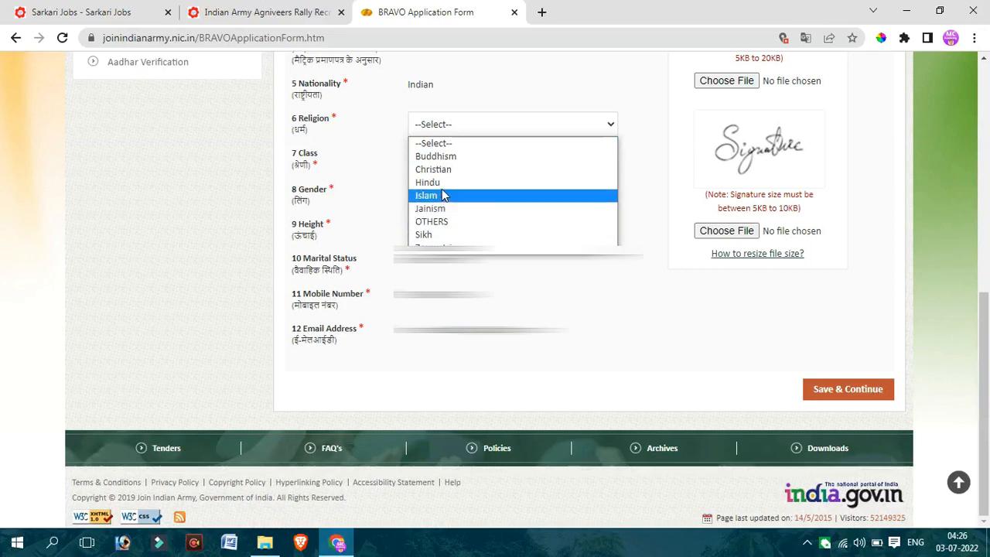
click(407, 184)
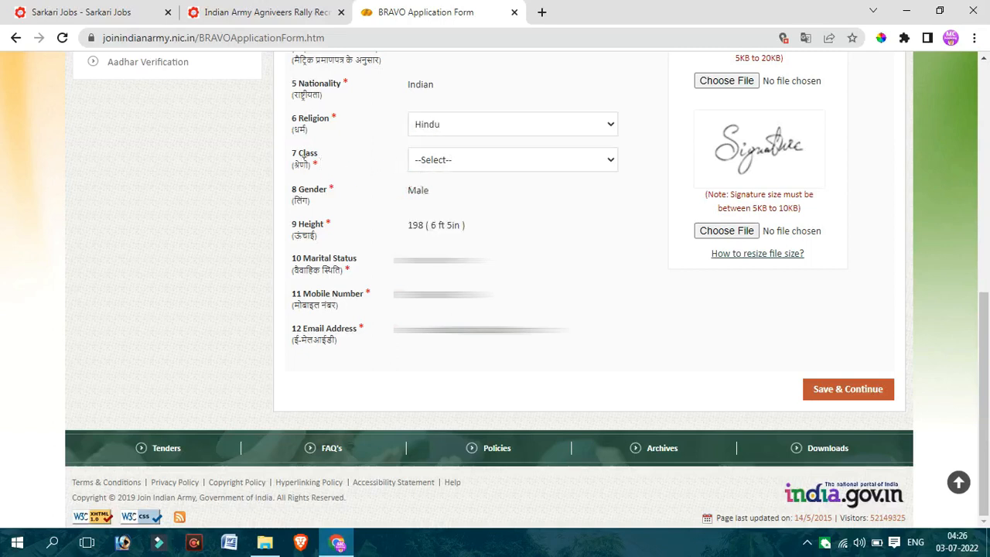
drag(292, 154, 321, 159)
click(487, 164)
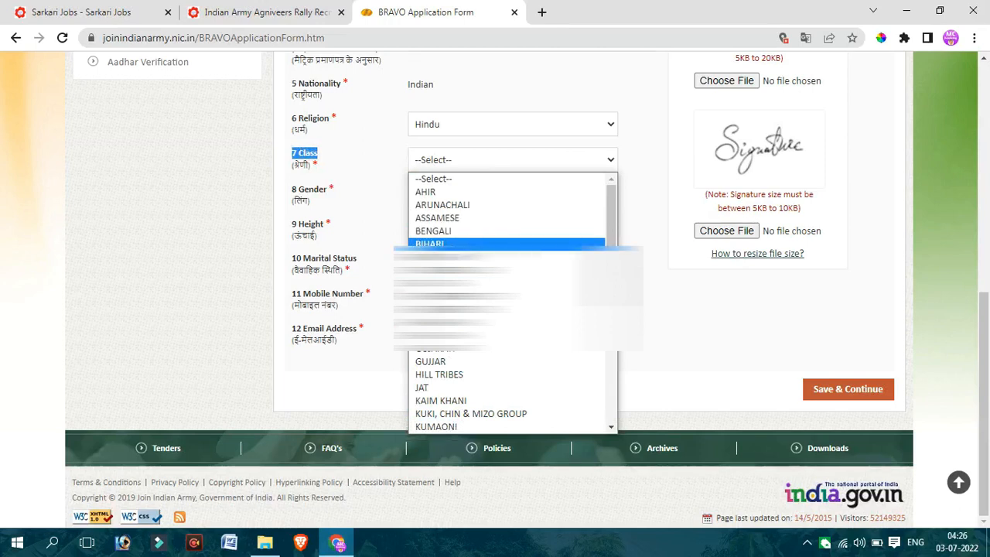
click(481, 400)
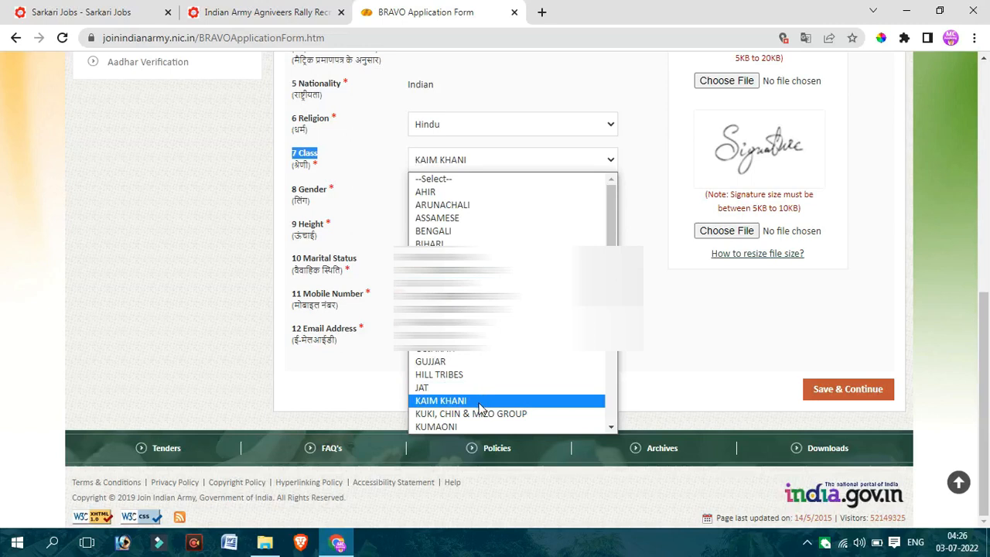
click(364, 177)
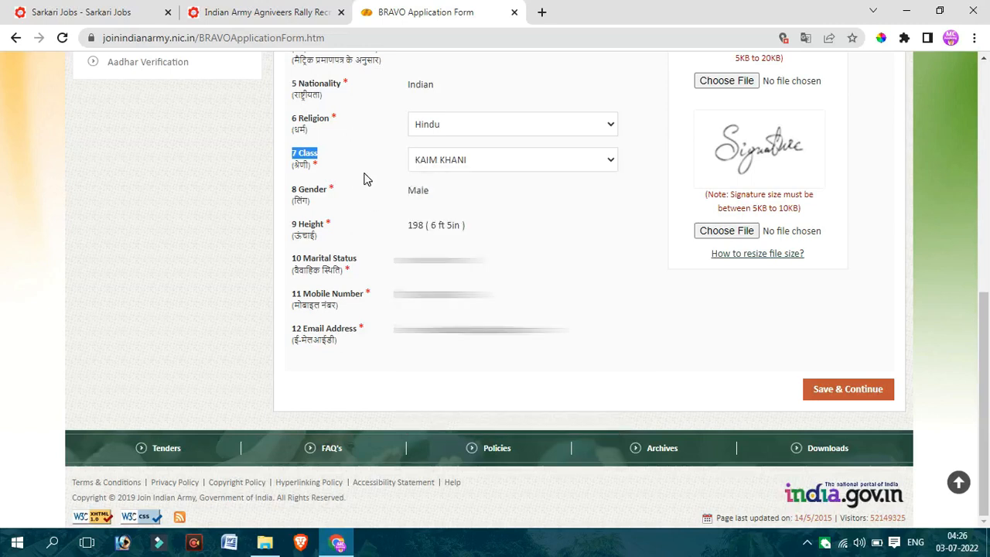
click(368, 182)
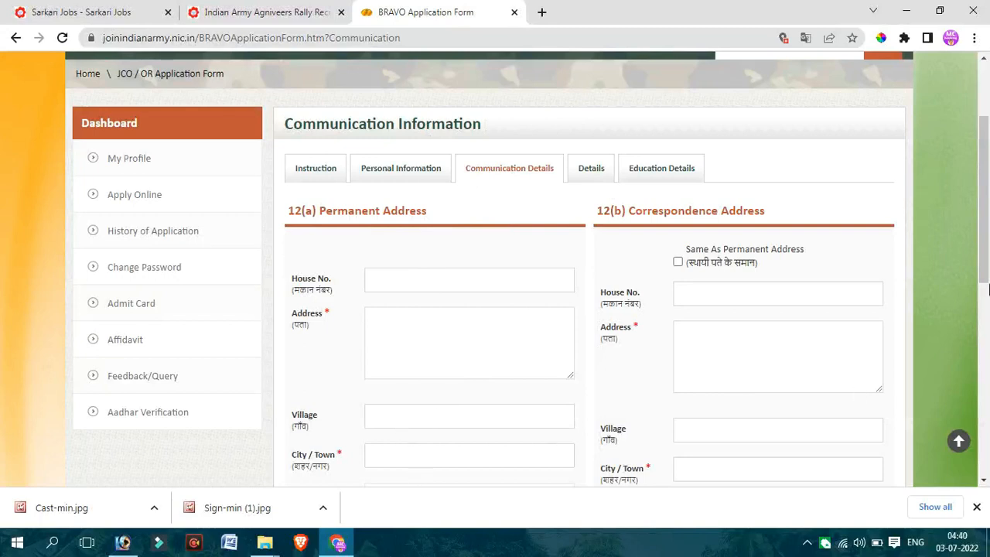
- Examine the permanent and correspondence address fields of the Communication Details form
drag(989, 288, 988, 422)
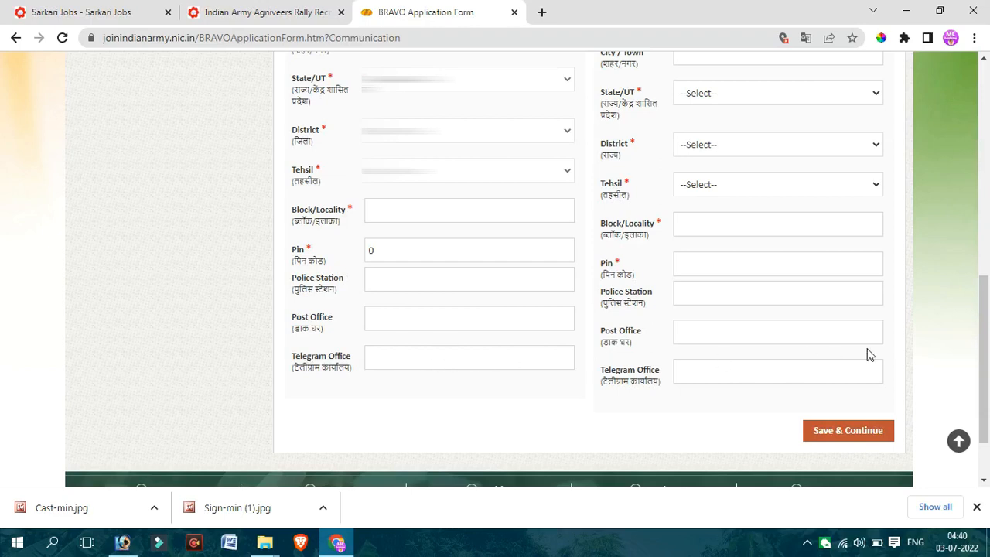
drag(985, 352, 986, 229)
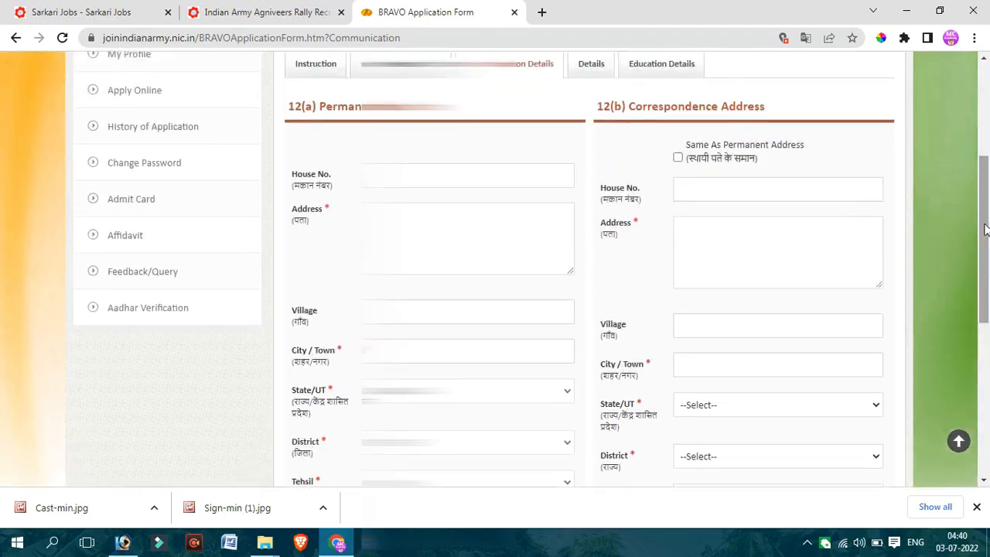
- Review the Same As Permanent Address option and the remaining address fields, and save the communication details to continue
drag(701, 159, 720, 165)
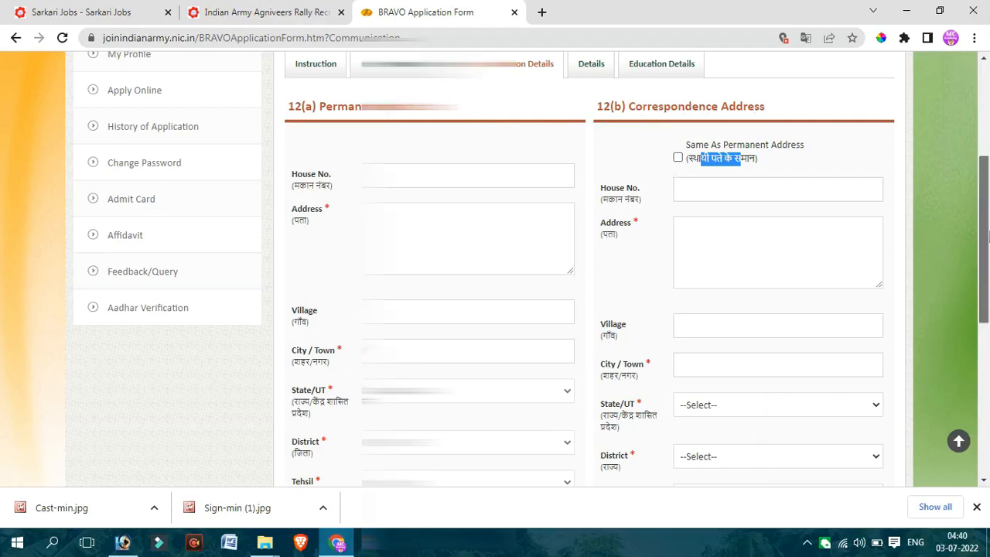
drag(987, 246, 987, 398)
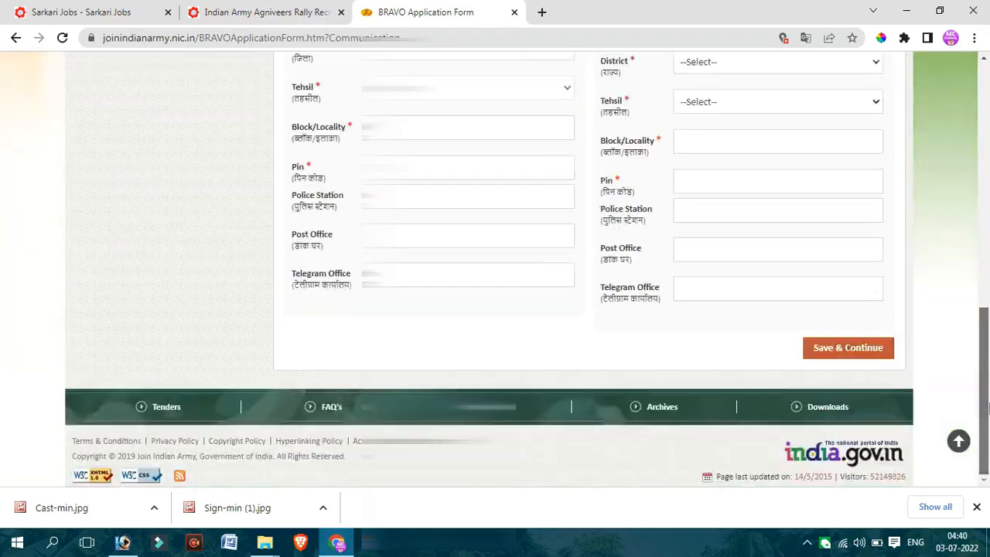
click(862, 350)
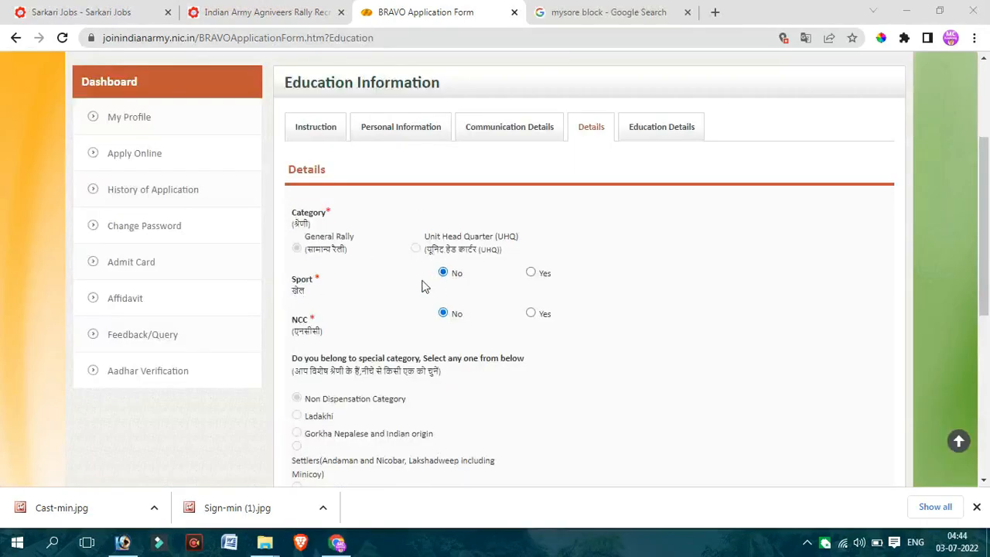
- Try the Sport option Yes with Sports Level State, check the position choices, and return Sport to No
click(530, 273)
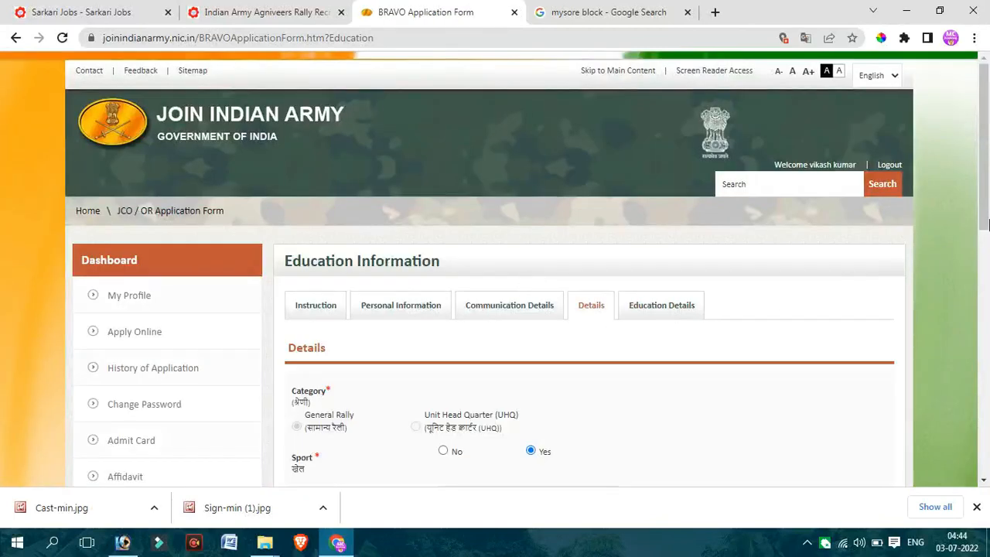
scroll(510, 286, down, 3)
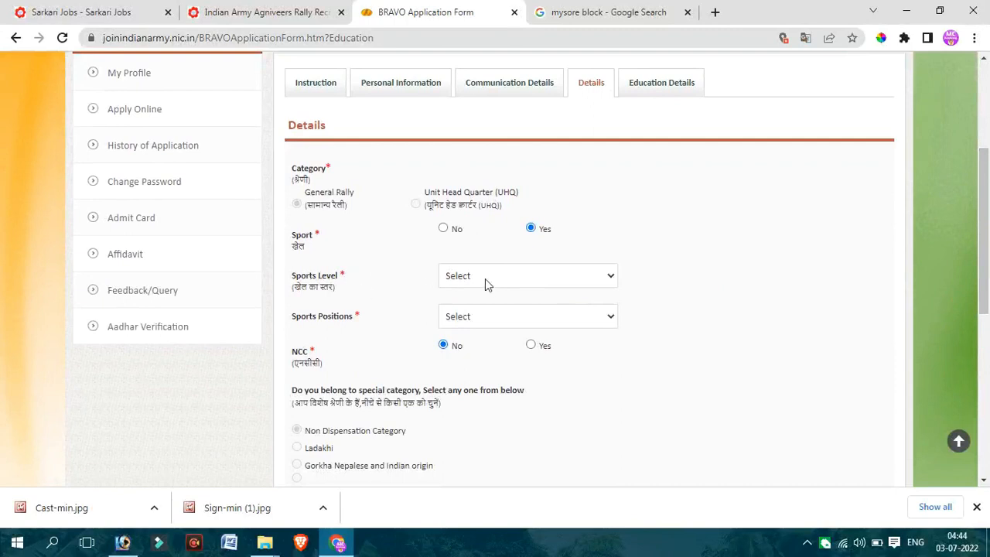
click(486, 278)
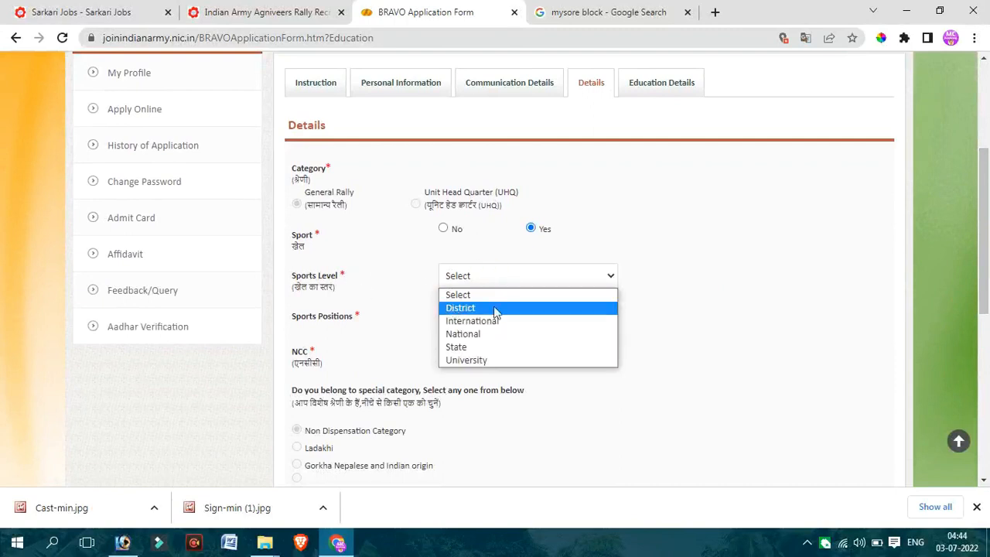
click(471, 350)
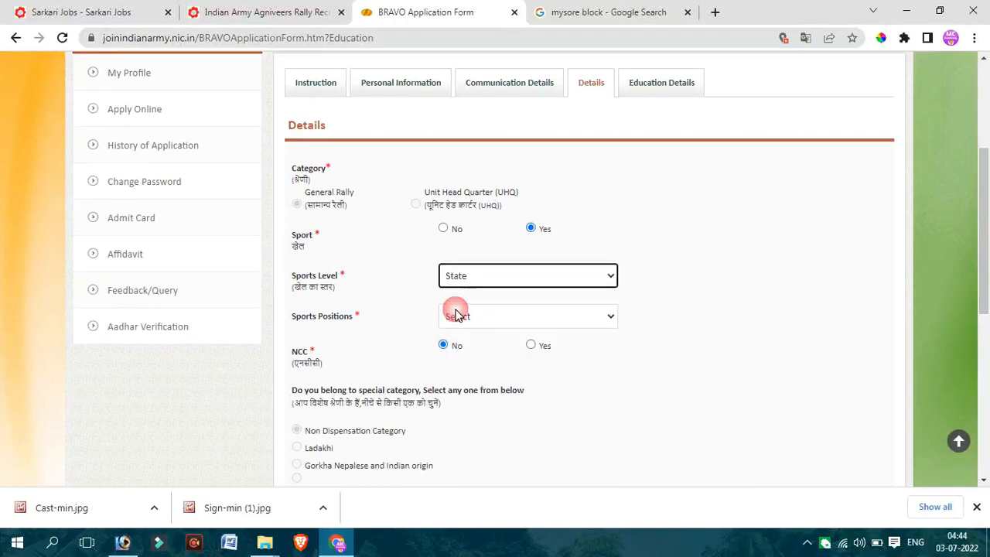
click(468, 316)
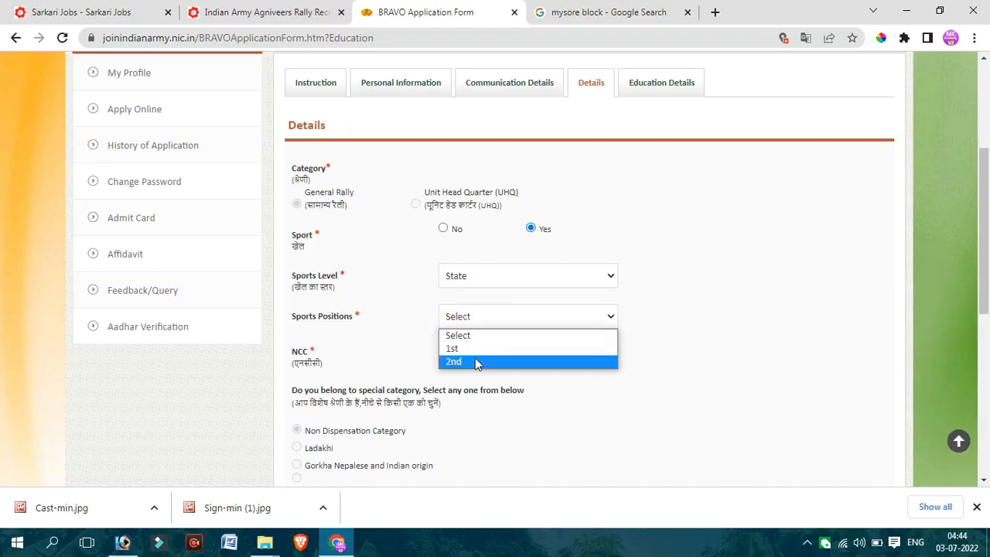
click(395, 317)
click(496, 274)
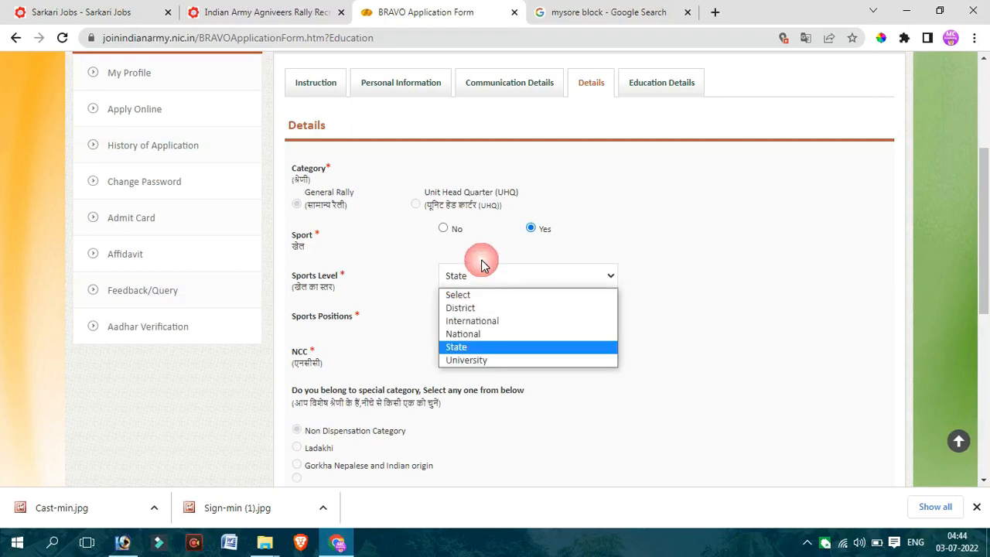
click(443, 228)
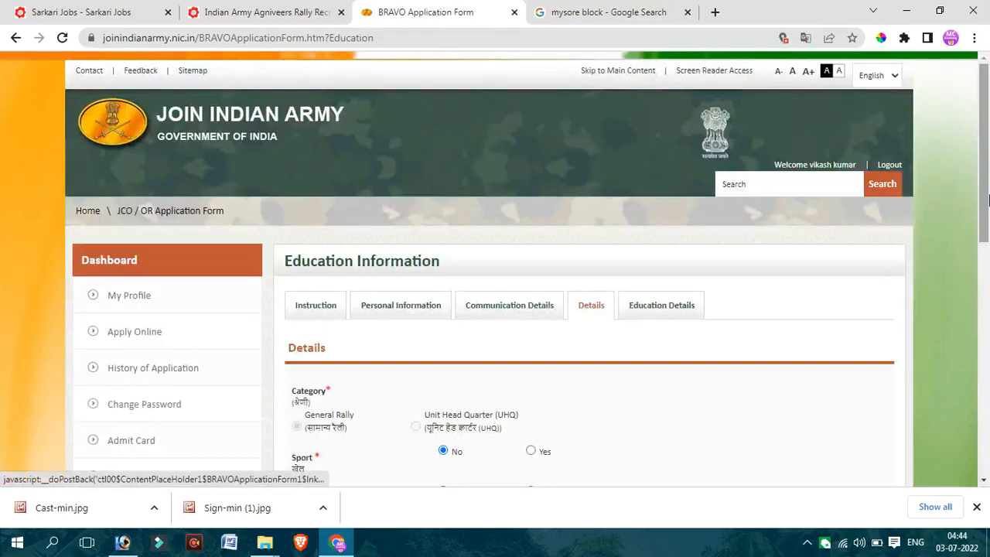
- Set Highest Qualification to 12th in the Details form
drag(985, 200, 986, 312)
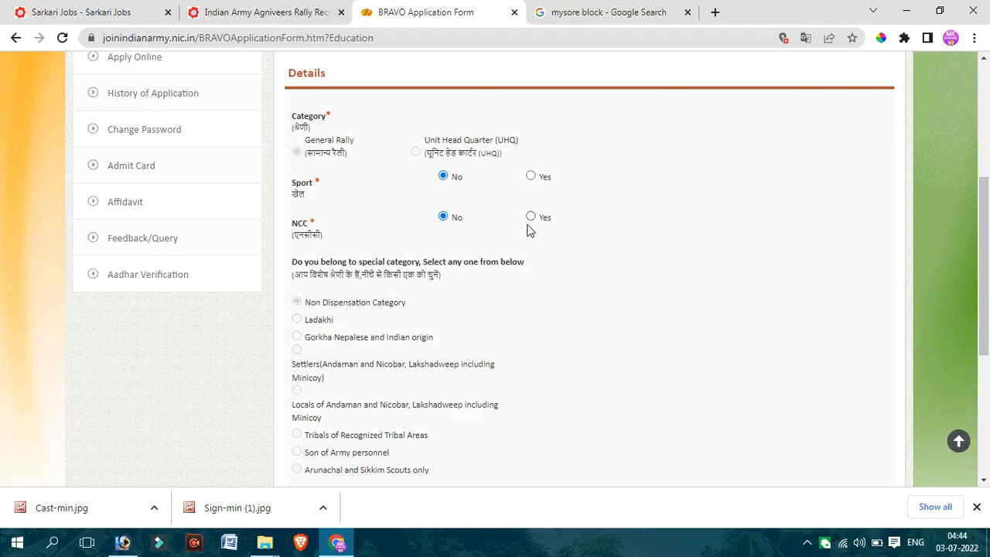
drag(987, 315, 987, 392)
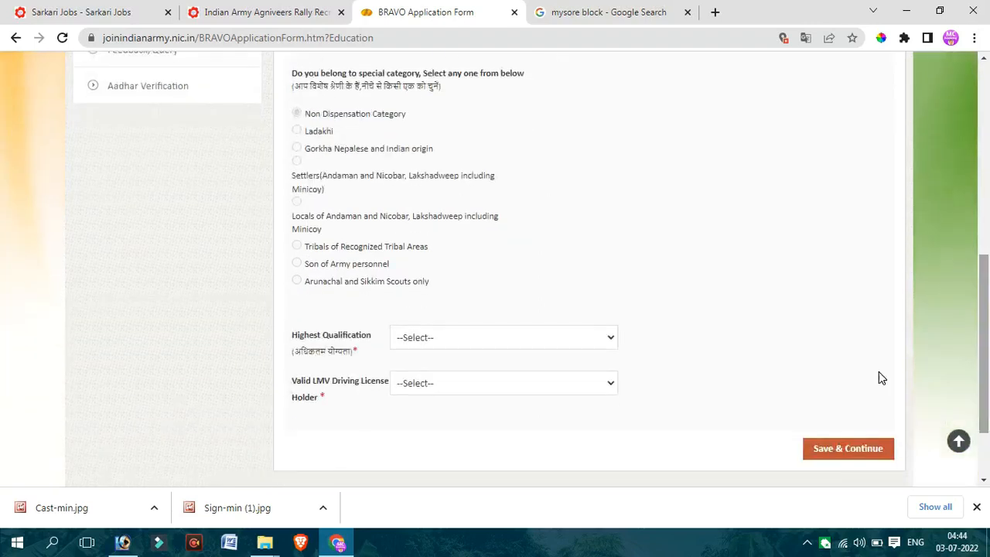
click(446, 343)
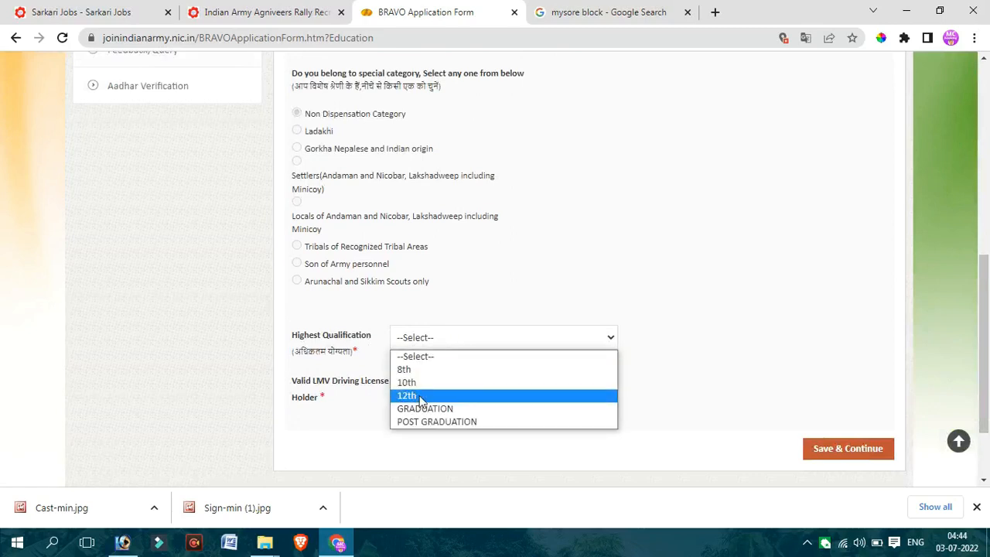
click(416, 395)
- Set Valid LMV Driving License Holder to Yes
click(436, 383)
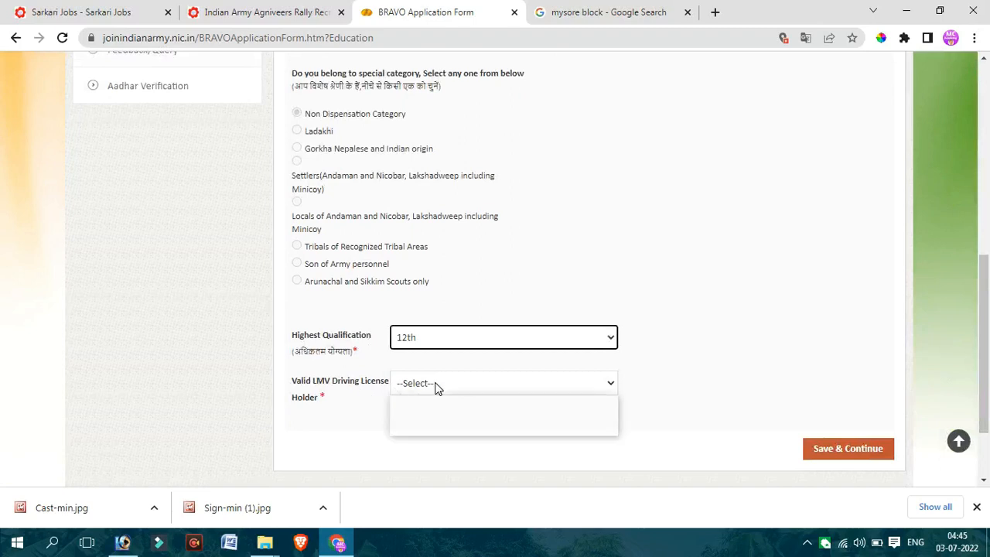
click(360, 386)
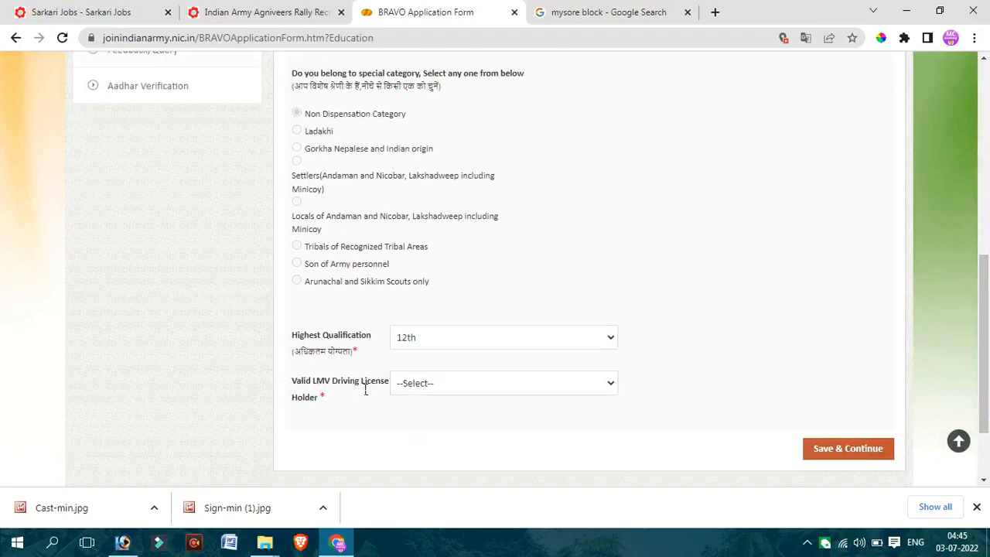
drag(348, 381, 365, 408)
click(363, 408)
drag(318, 385, 341, 389)
click(408, 384)
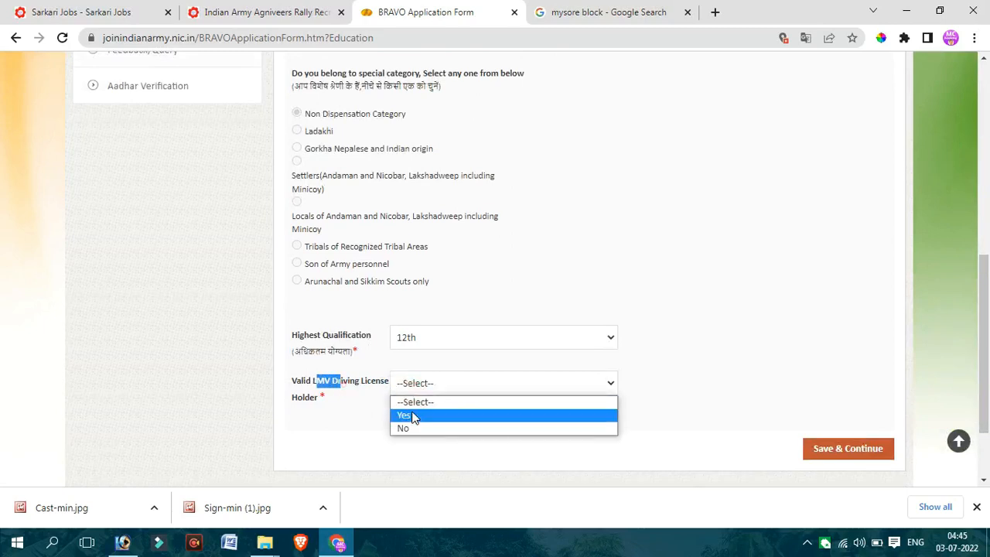
click(426, 415)
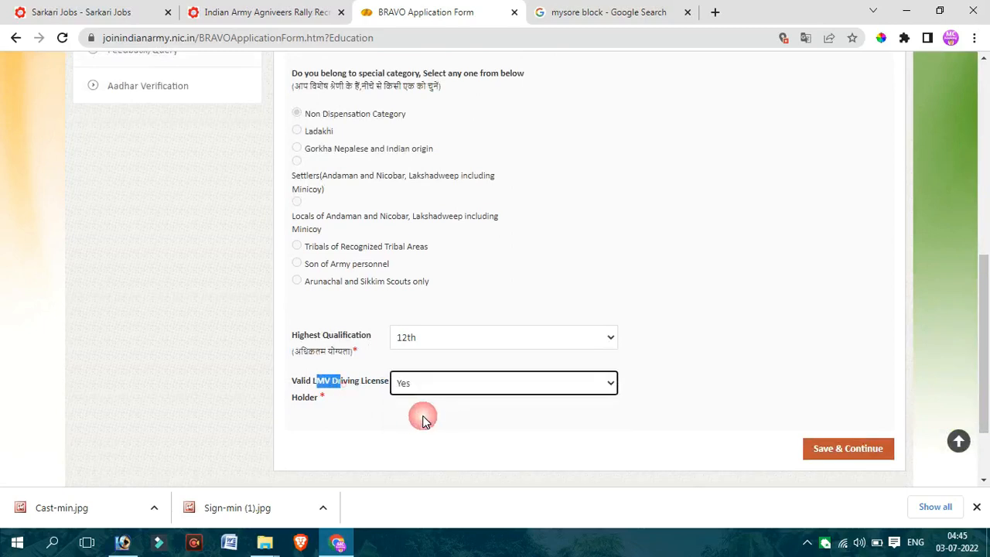
- Save the Details section and continue to Education Details
click(508, 411)
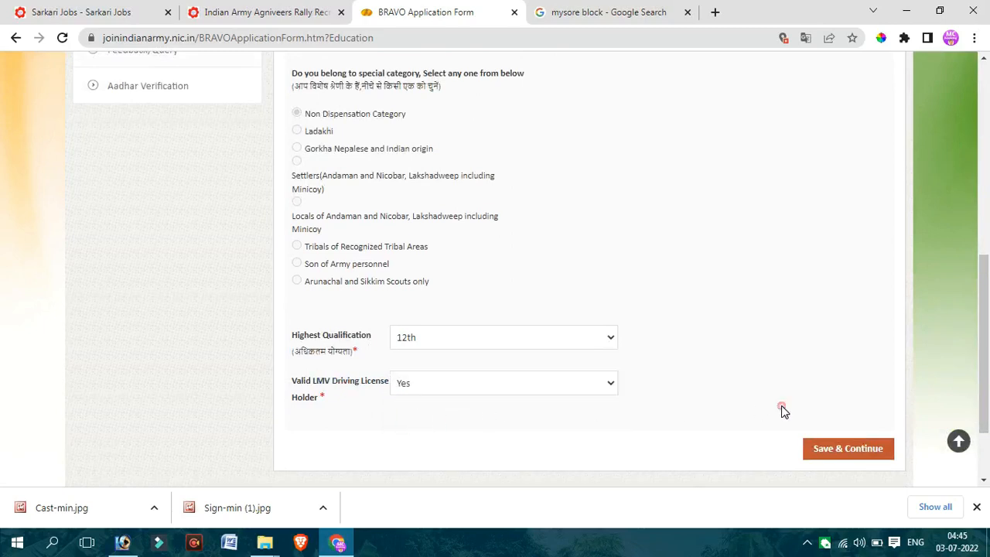
click(850, 449)
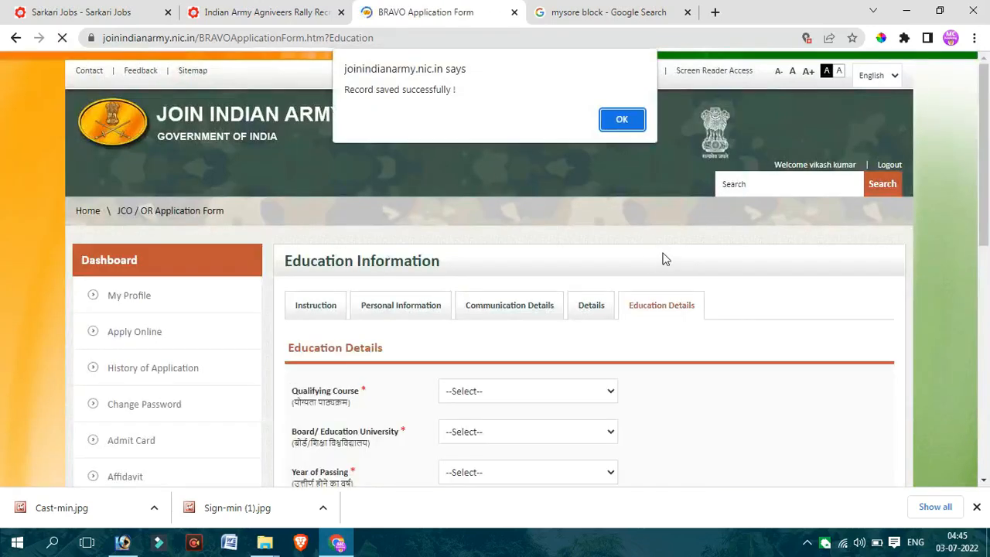
click(622, 119)
- Set Qualifying Course to 10th in the Education Details form
drag(987, 202, 987, 302)
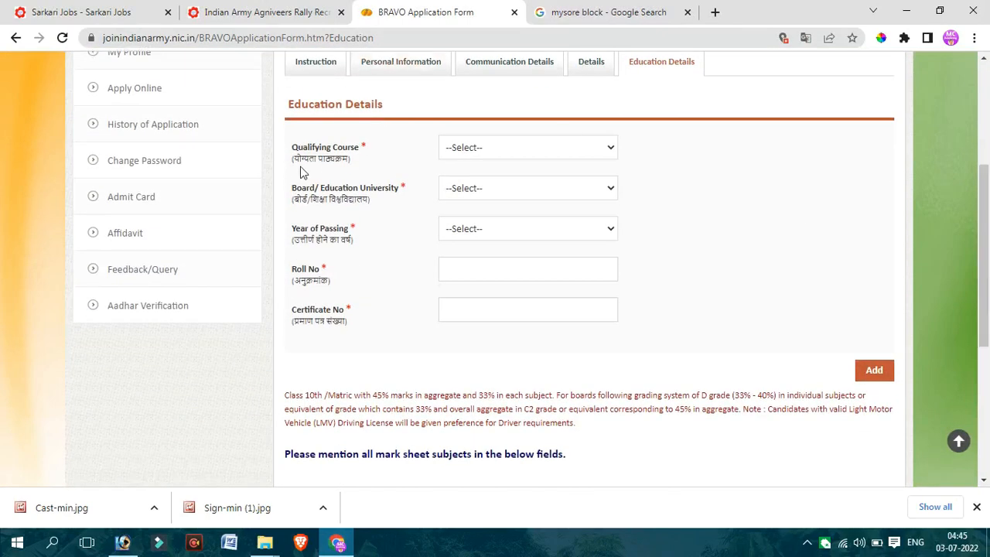
drag(300, 162, 457, 152)
click(460, 155)
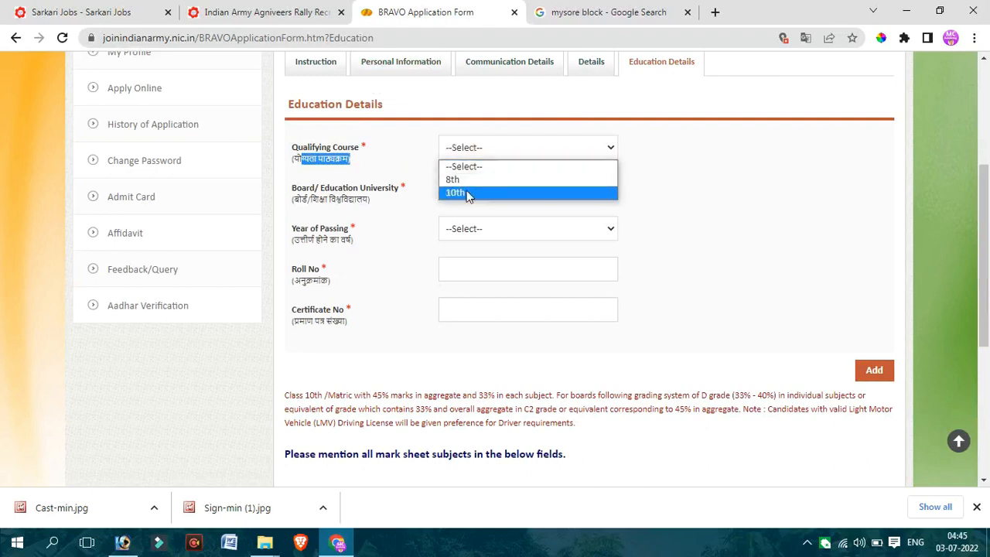
click(414, 152)
click(470, 150)
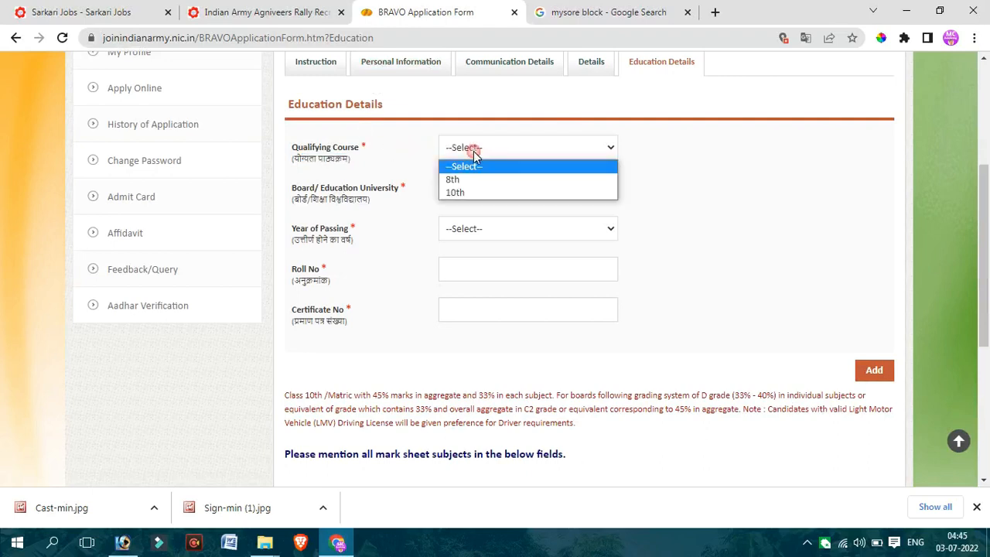
click(467, 195)
click(317, 200)
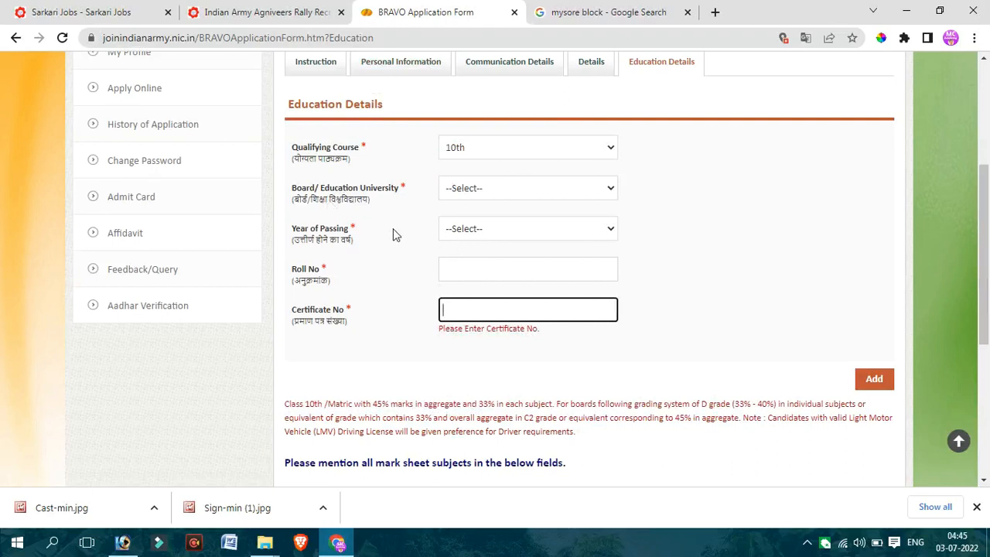
- Set Board/Education University to STATE BOARD and Year of Passing to 2021 for the 10th course
click(471, 193)
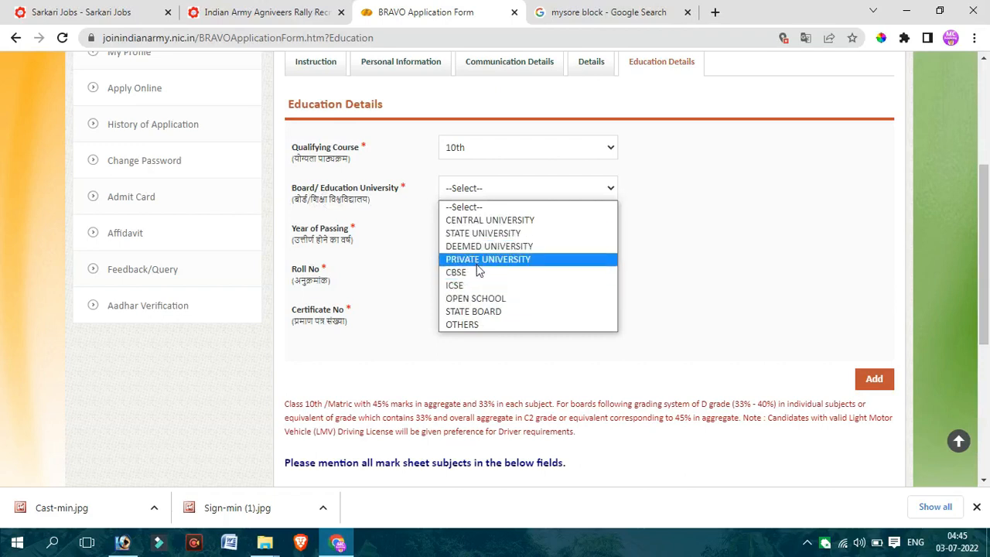
click(474, 310)
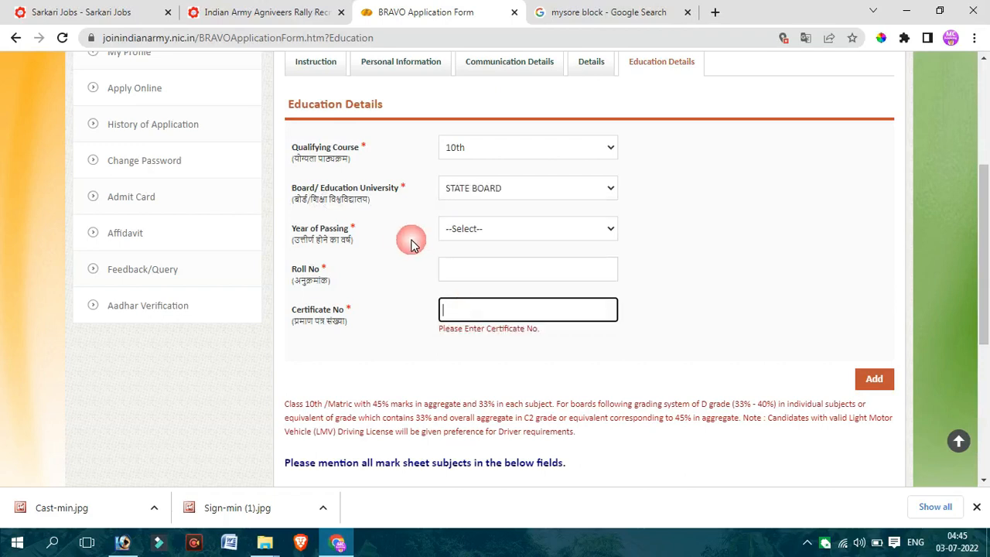
click(495, 232)
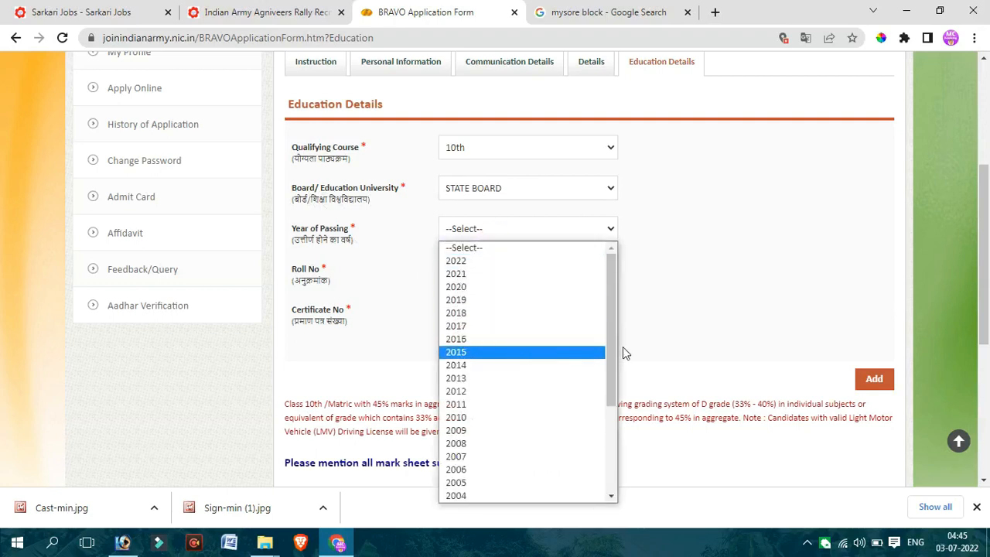
drag(613, 360, 614, 334)
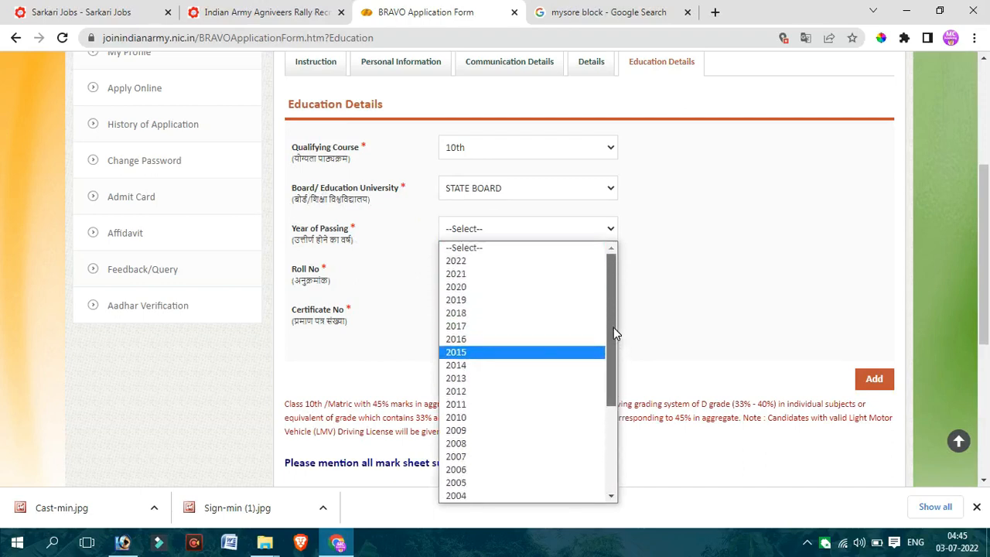
scroll(611, 352, down, 1)
drag(609, 369, 609, 368)
drag(582, 394, 578, 398)
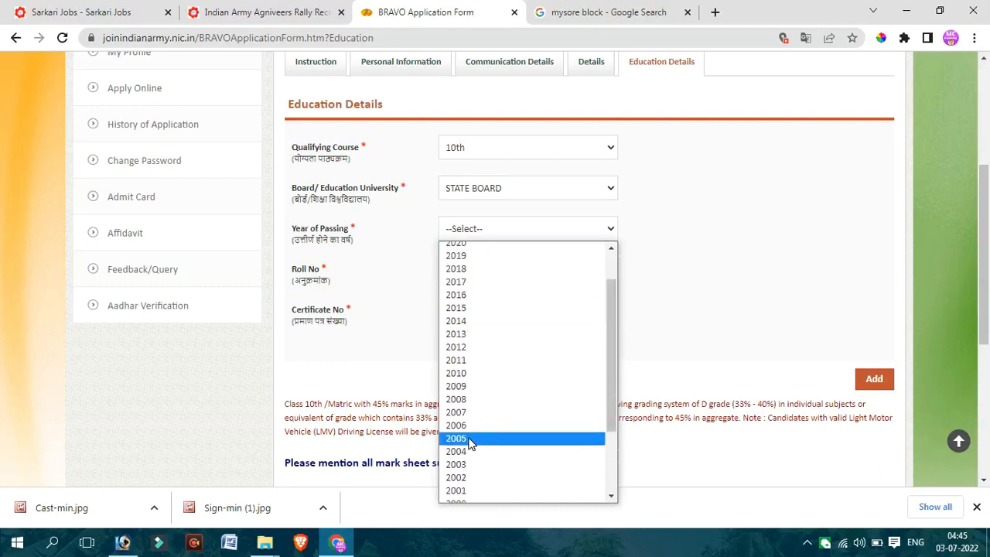
scroll(499, 284, up, 1)
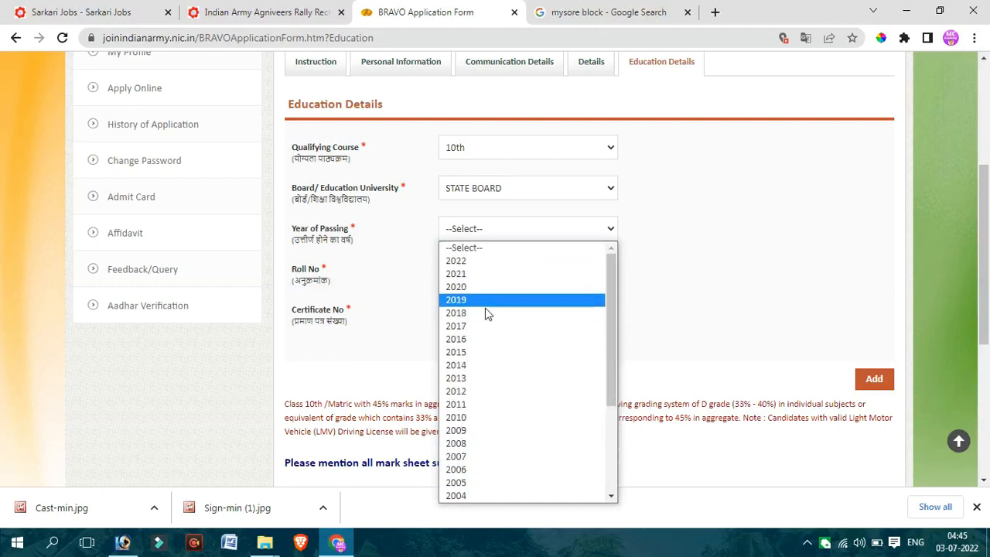
click(472, 275)
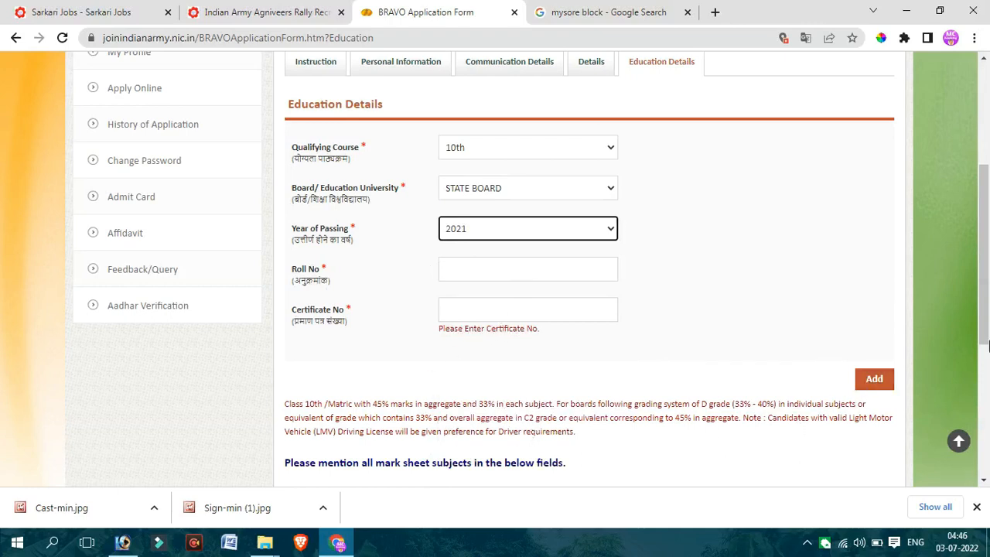
- Examine the subject options and marks fields for the 10th mark sheet entry
scroll(987, 309, down, 4)
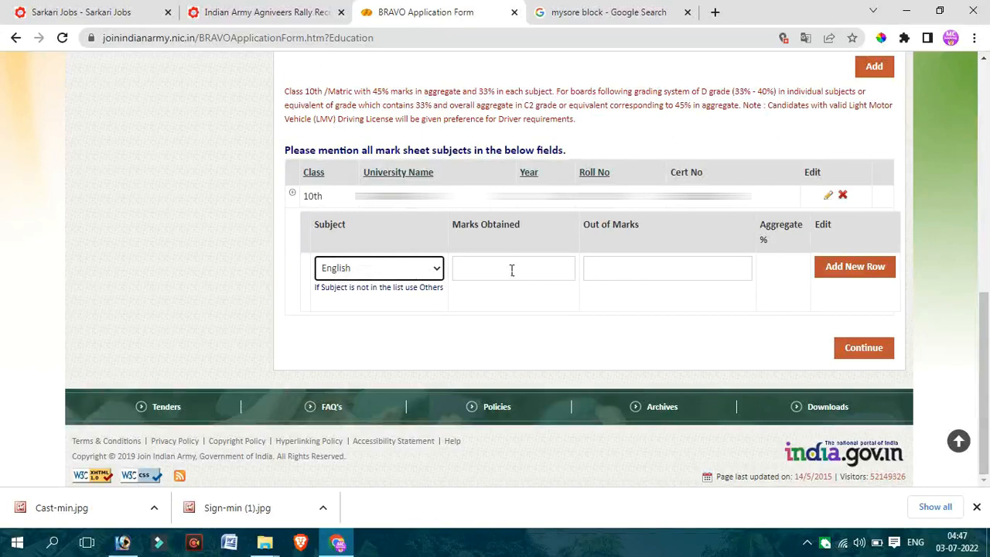
click(369, 271)
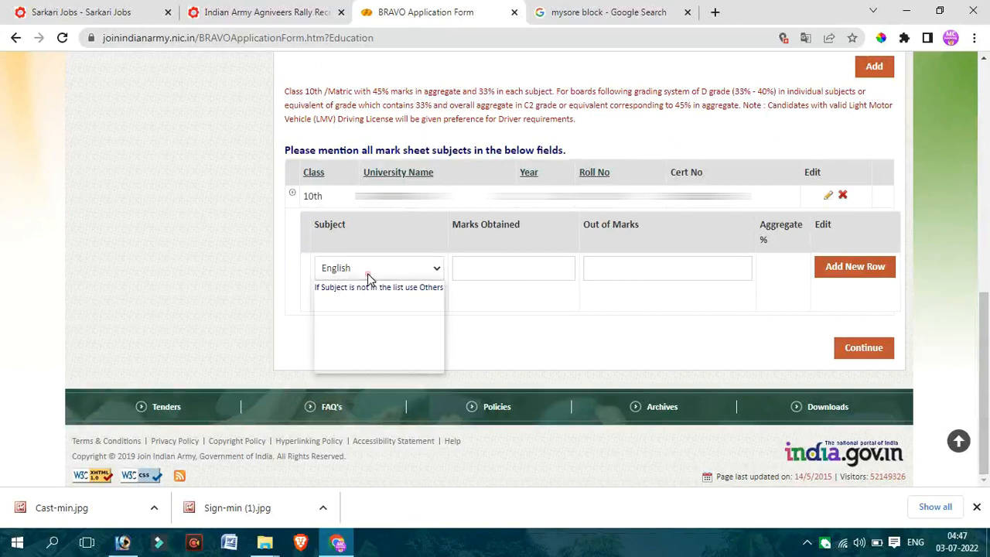
click(518, 312)
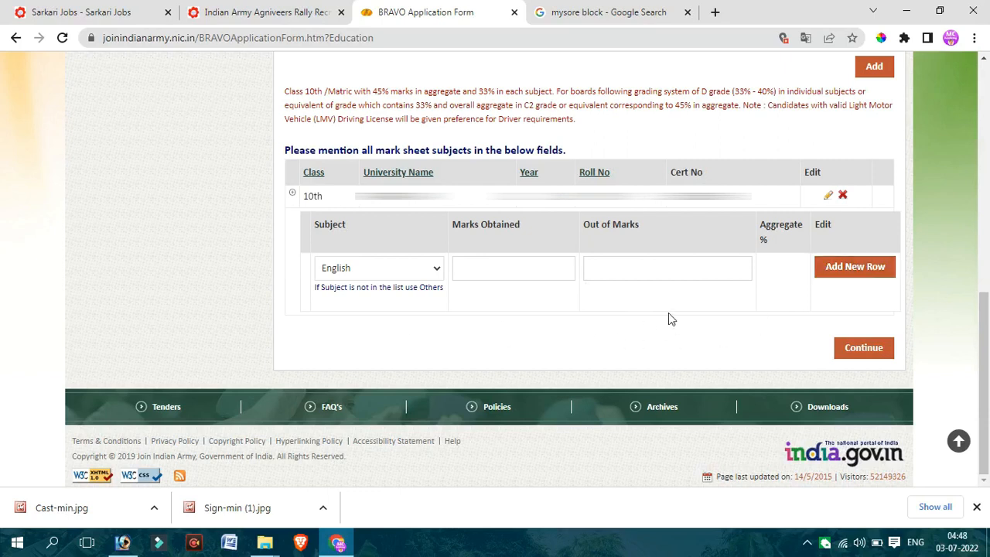
click(379, 272)
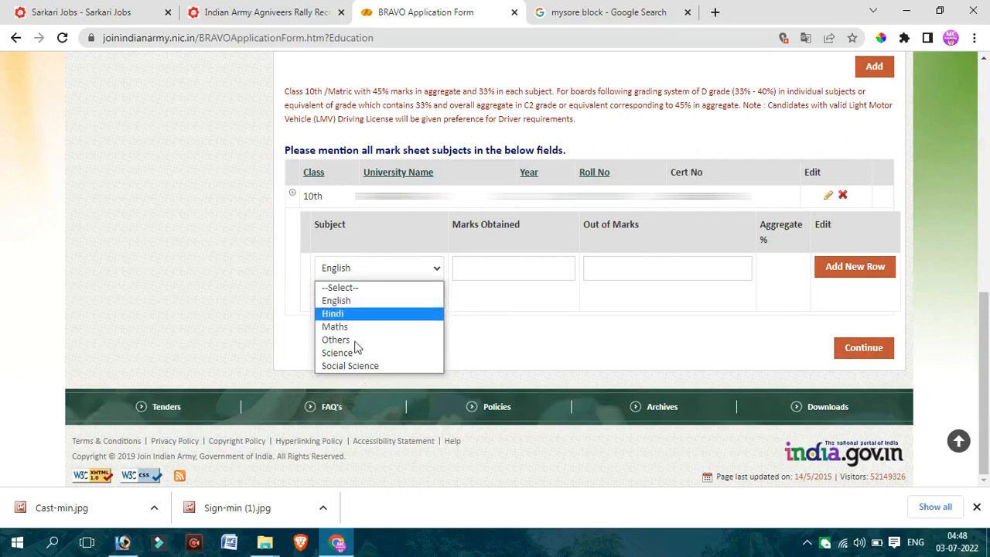
click(687, 362)
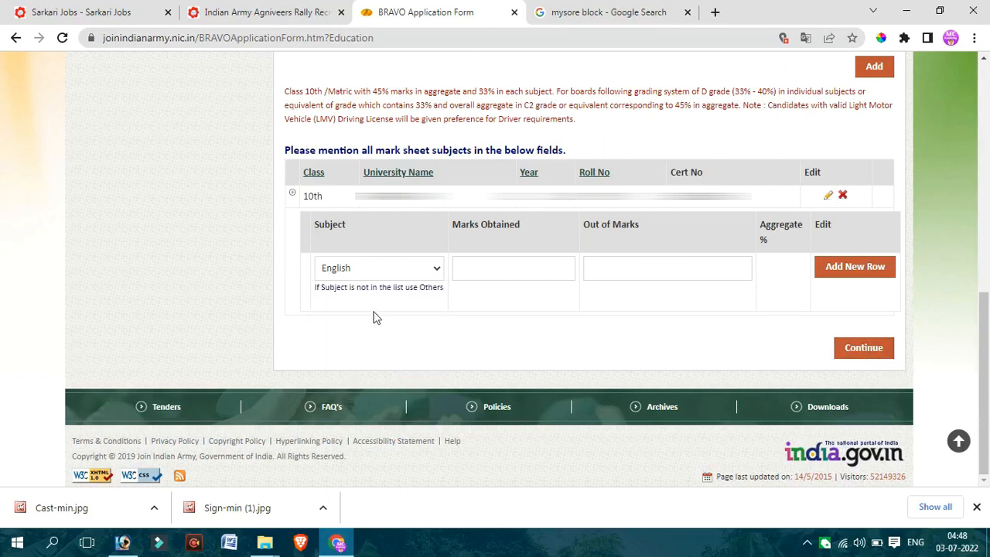
- Review which subjects can be chosen for the 10th mark sheet rows
click(387, 270)
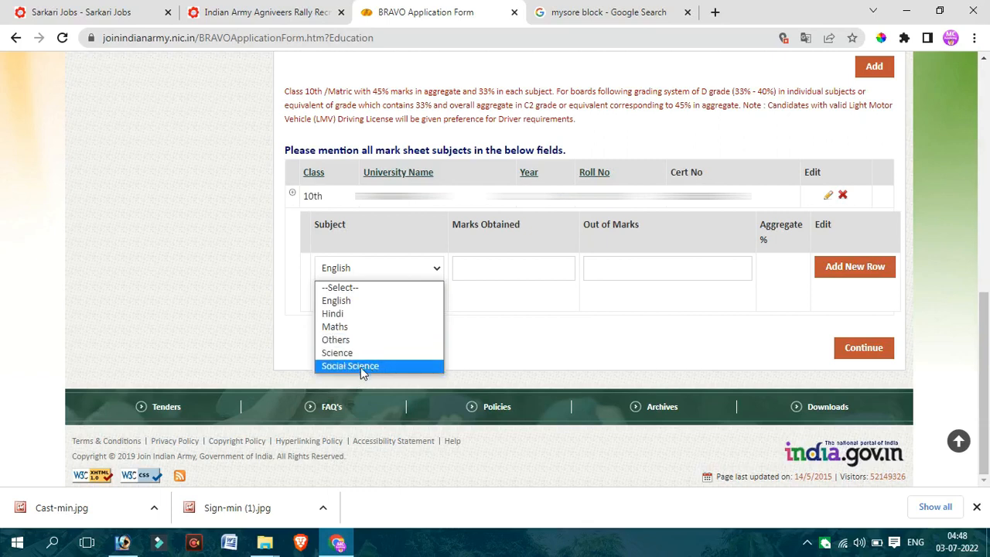
click(503, 347)
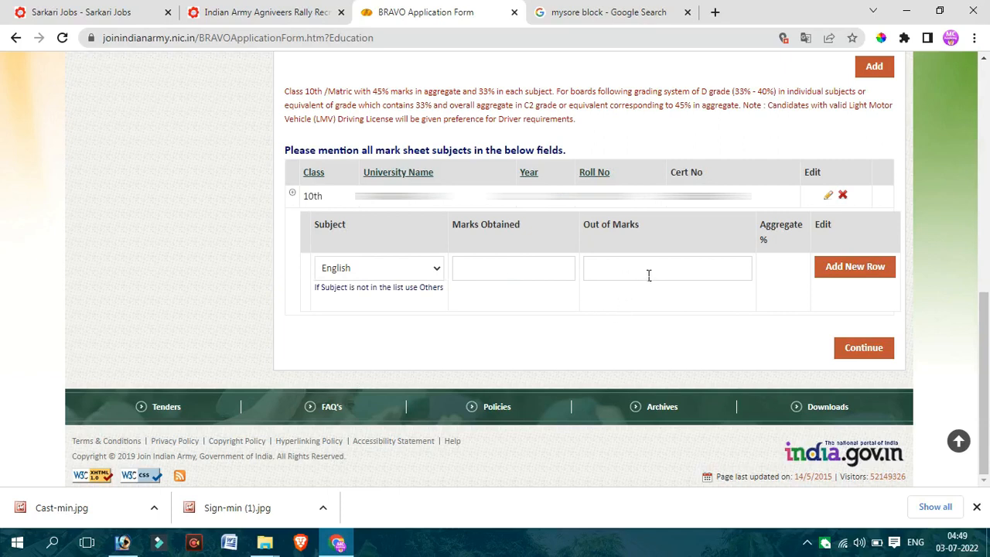
click(403, 269)
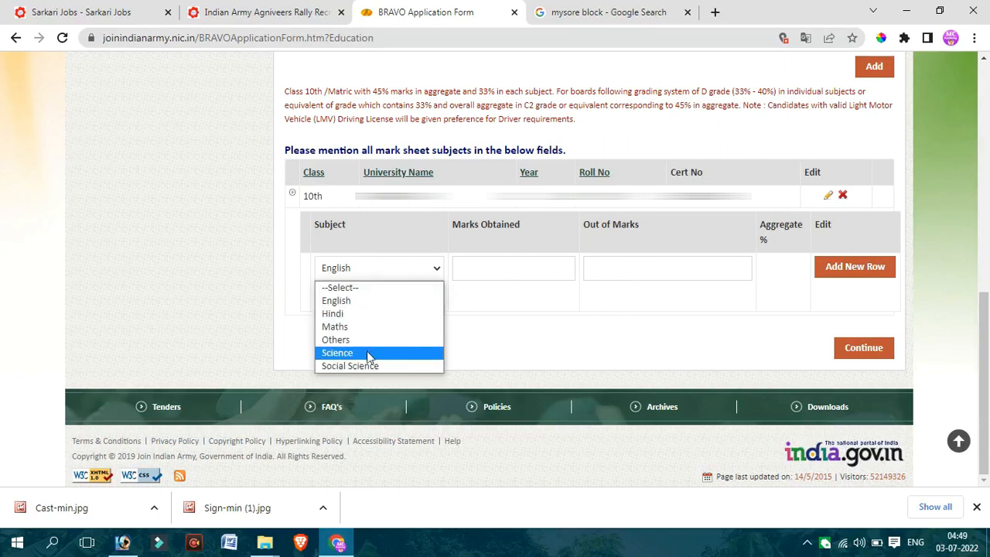
click(607, 335)
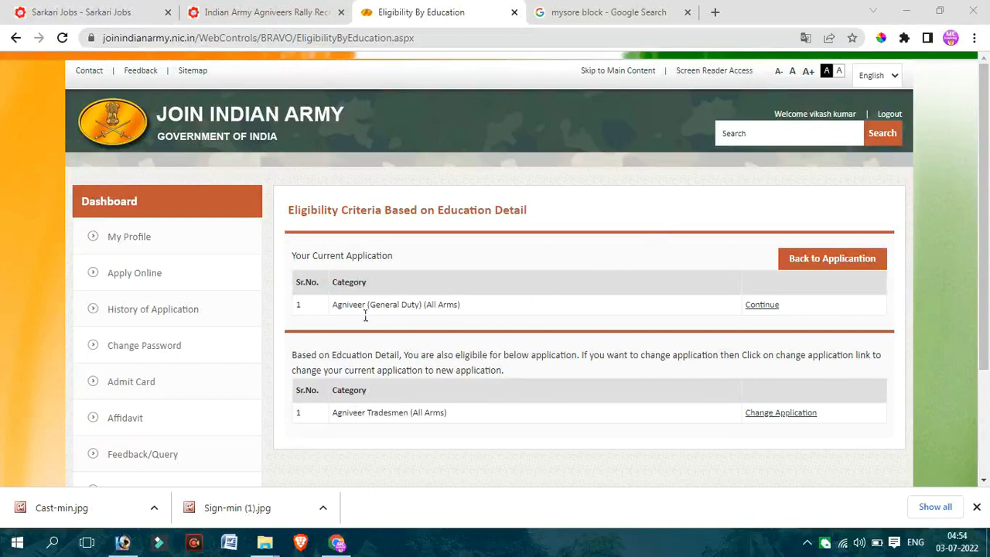
- Review the eligible categories and continue with the current Agniveer (General Duty) (All Arms) application
drag(349, 305, 435, 313)
click(481, 306)
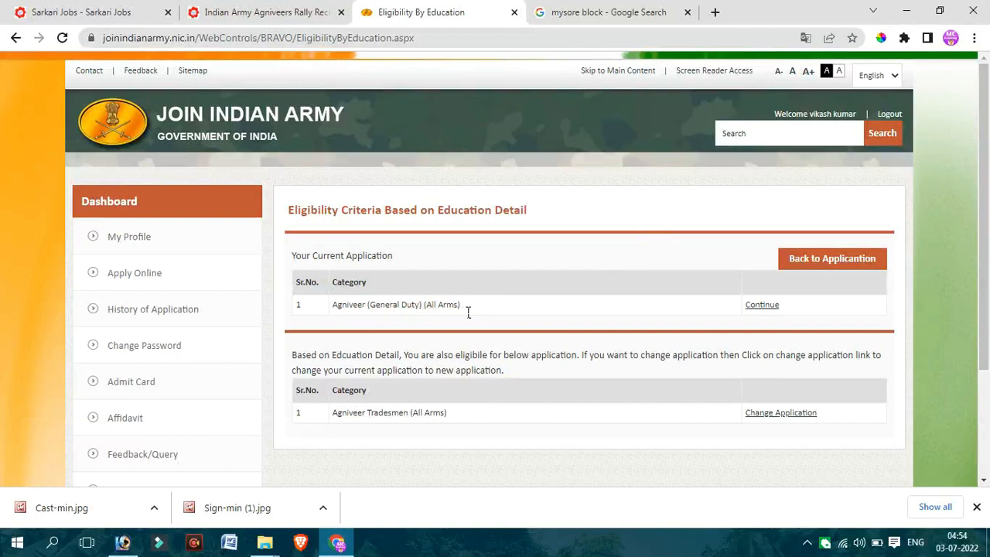
drag(368, 308, 456, 310)
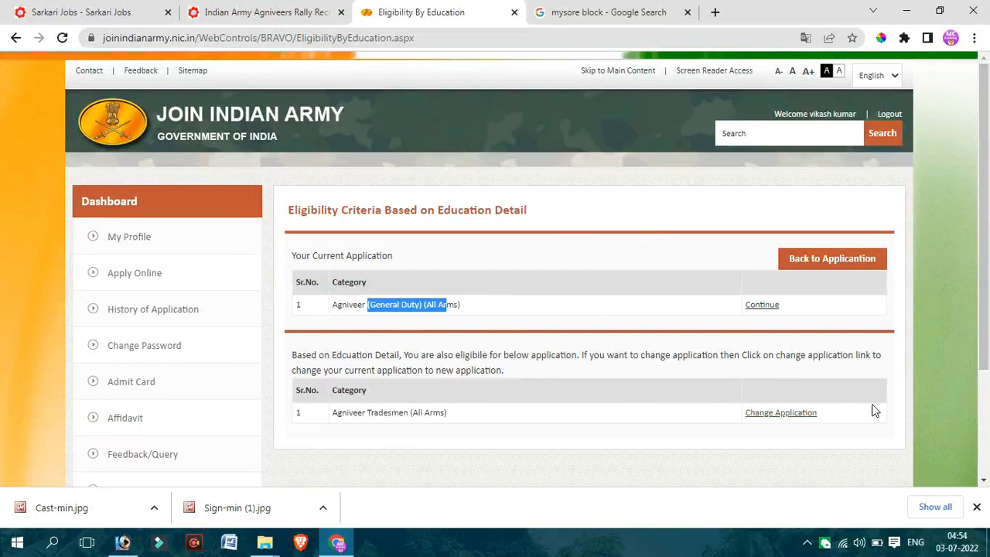
drag(988, 322, 930, 358)
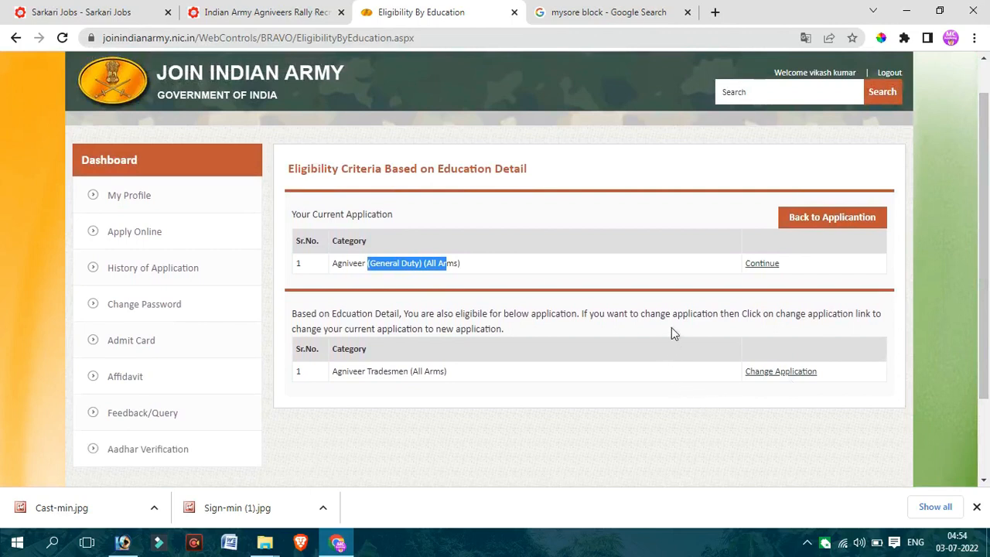
click(633, 276)
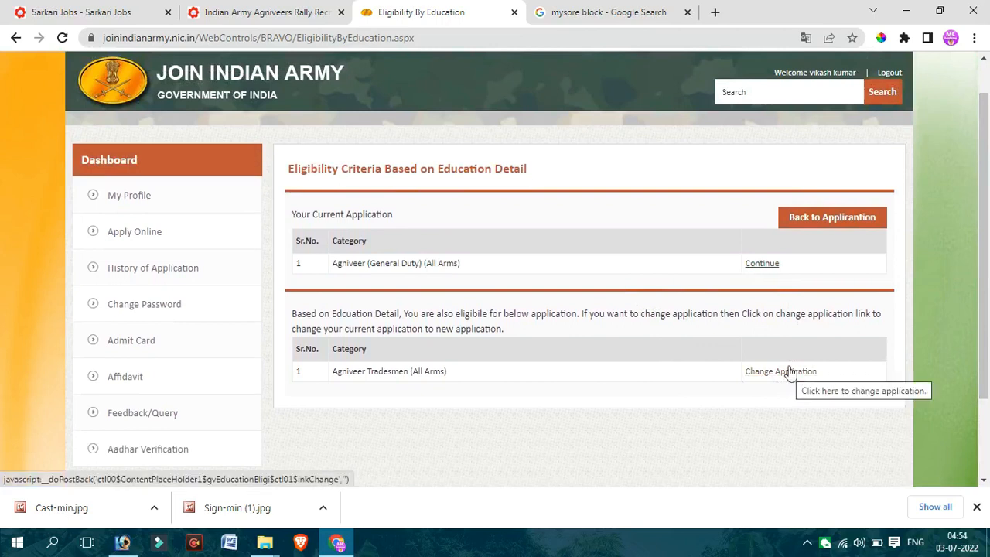
click(764, 266)
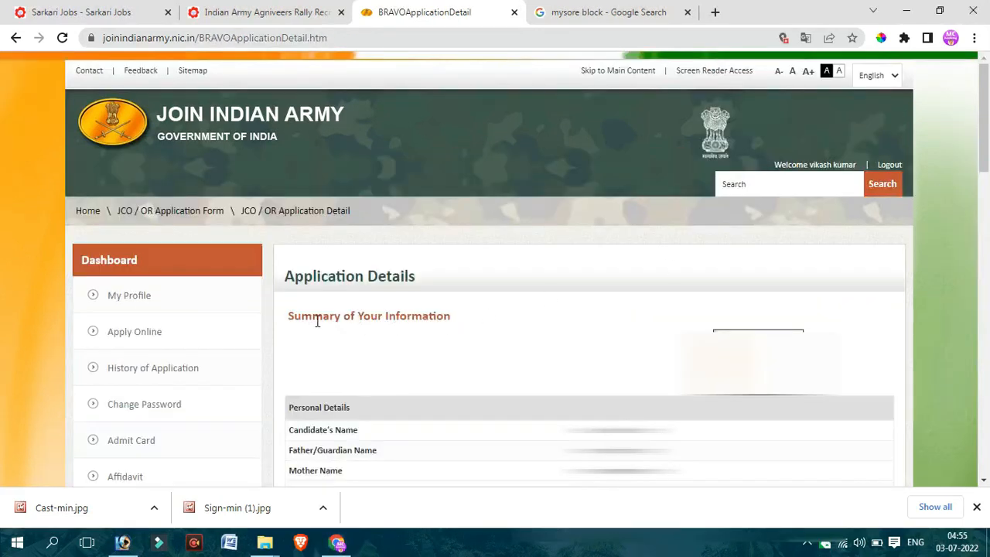
- Review the application summary, then submit the application and confirm the submission
drag(302, 317, 412, 317)
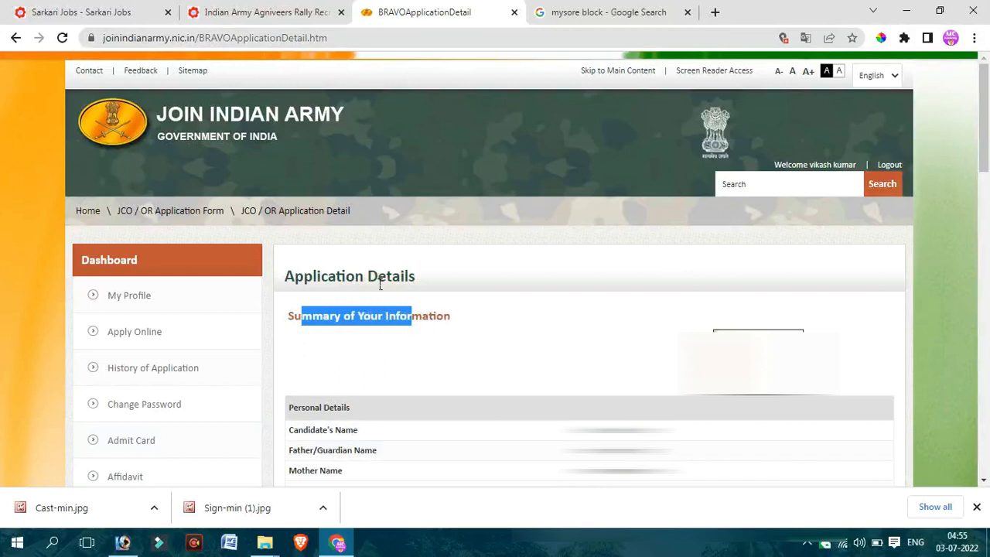
drag(368, 277, 421, 287)
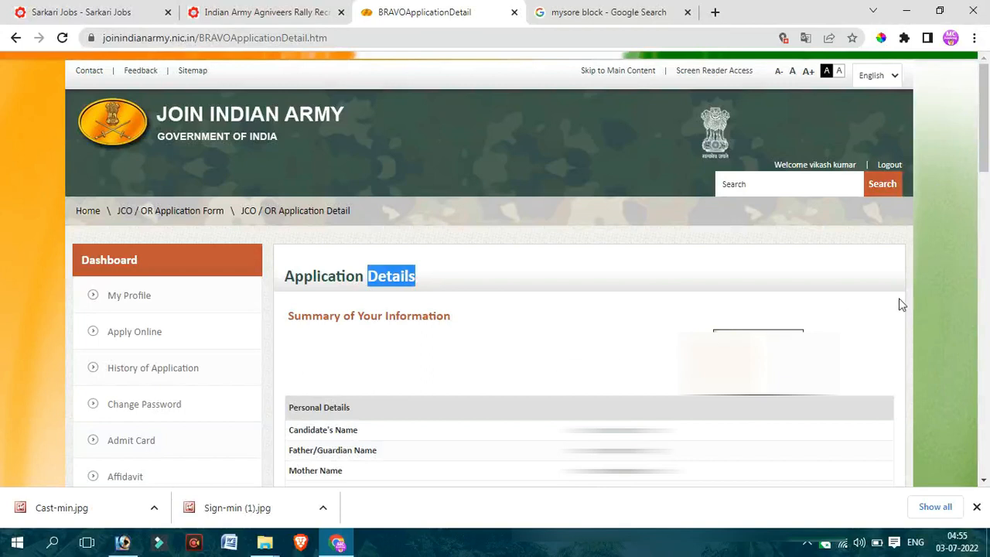
drag(985, 169, 985, 440)
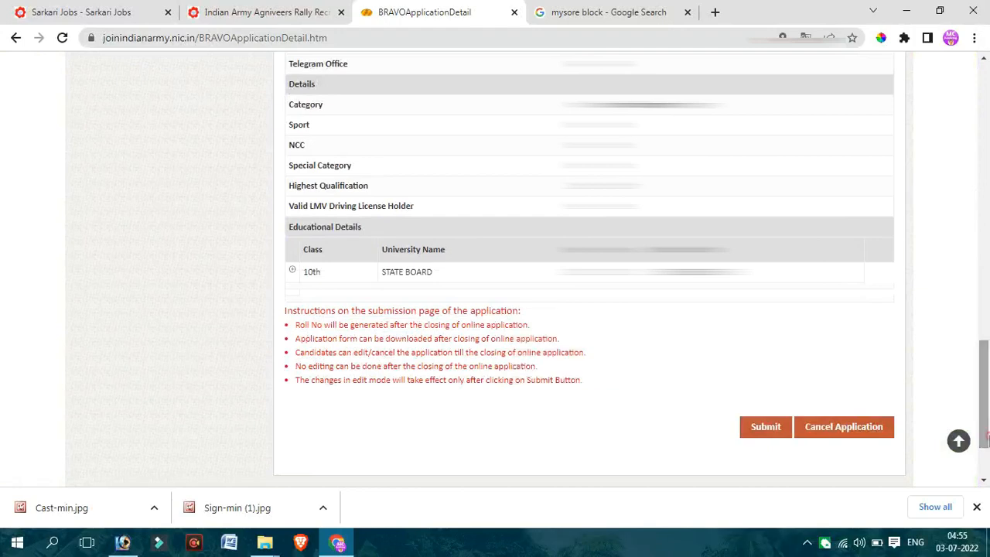
click(765, 429)
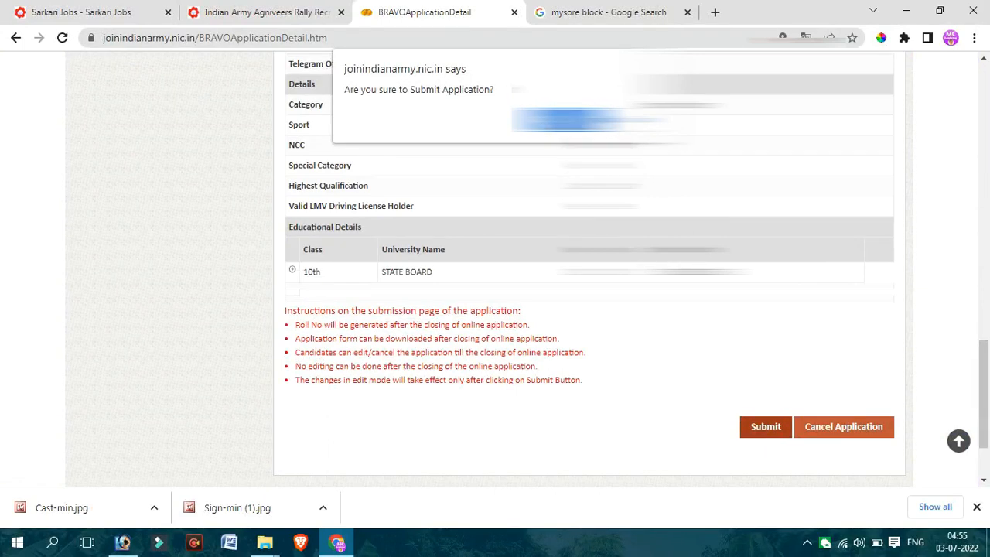
key(Return)
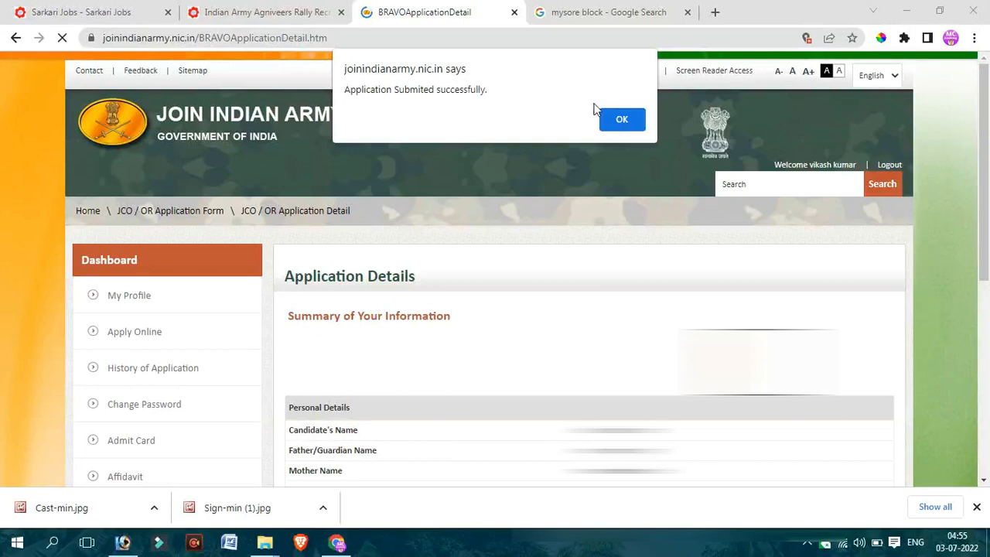
click(620, 117)
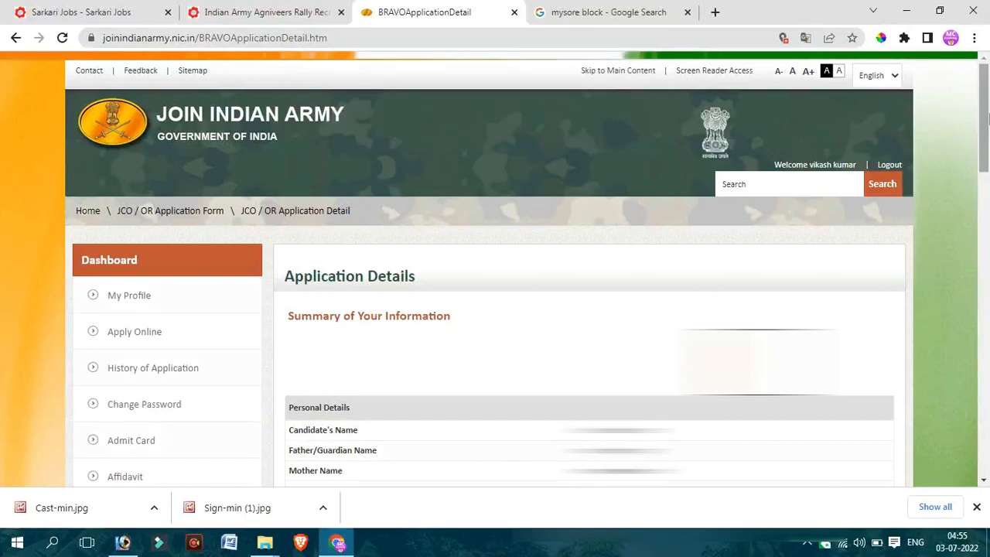
- Look through the submitted application's summary, then open the History of Application page and check the application's status
drag(984, 119, 987, 332)
scroll(986, 394, down, 2)
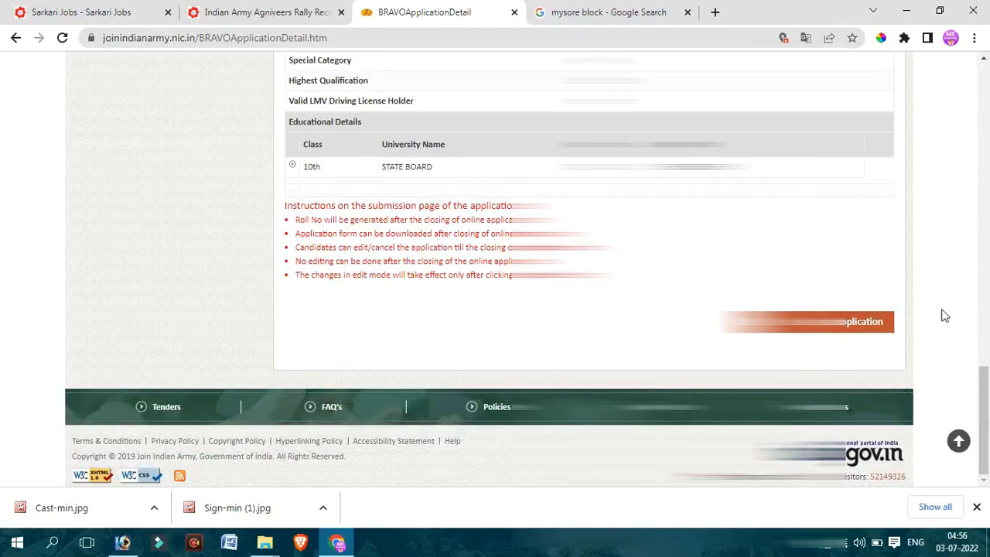
click(985, 308)
drag(985, 308, 986, 115)
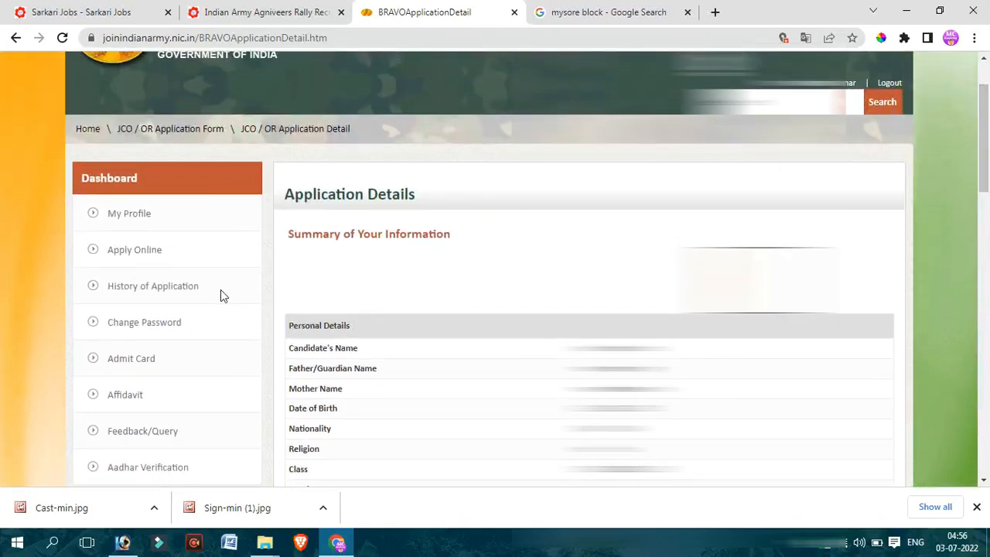
click(154, 290)
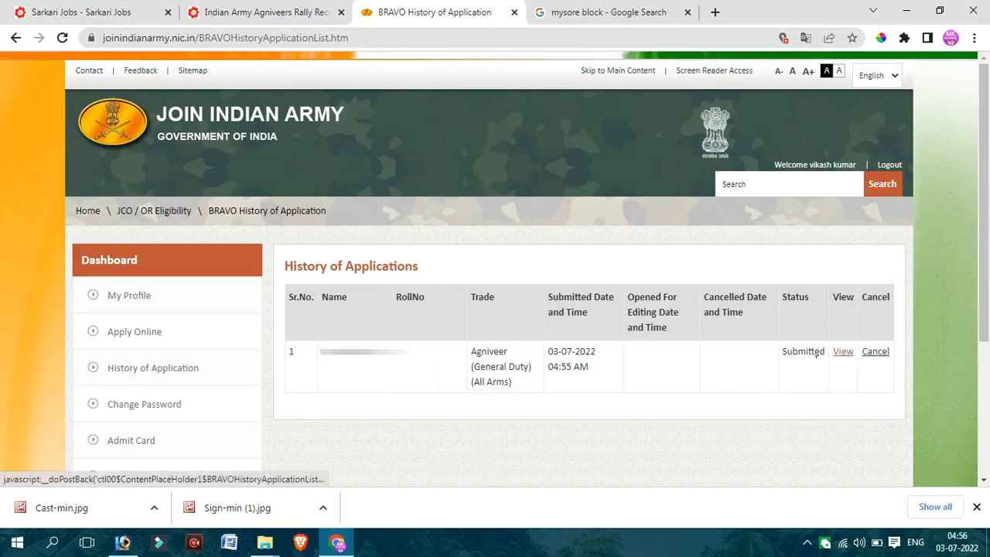
drag(791, 353, 815, 370)
click(810, 382)
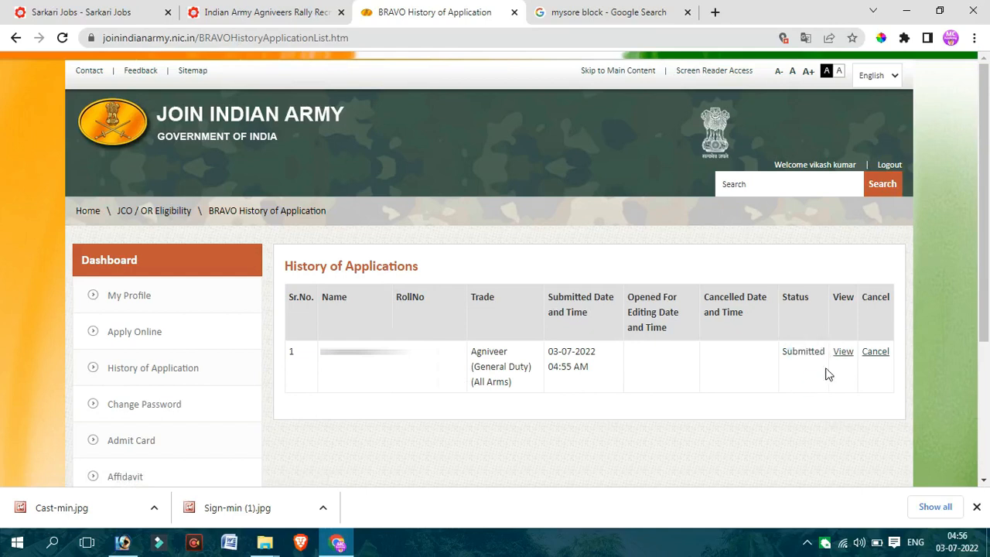
- View the full details of the submitted Agniveer (General Duty) application from the history list
click(843, 353)
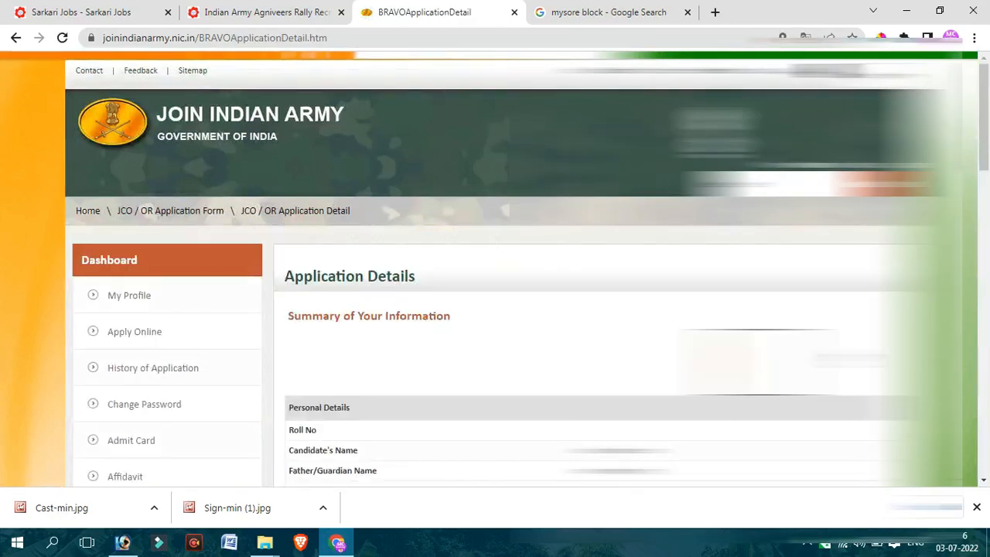
click(989, 290)
scroll(988, 290, down, 10)
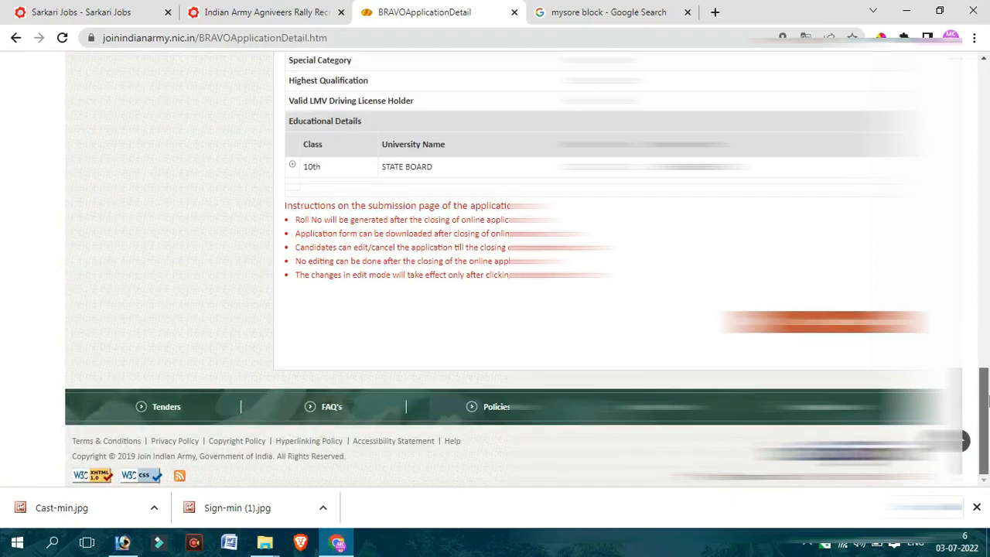
drag(987, 398, 987, 51)
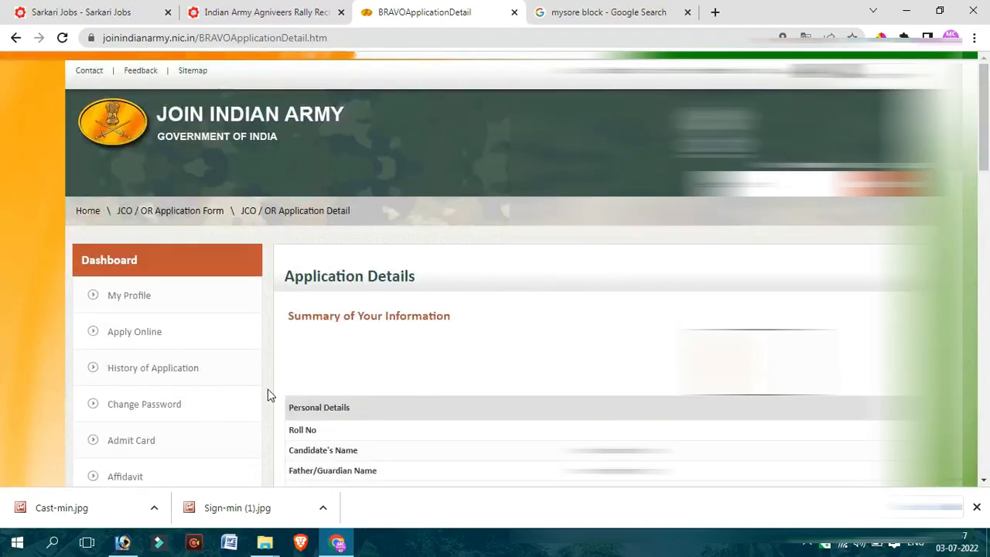
- Open the Admit Card page and enter the displayed captcha code to get into the website
click(130, 440)
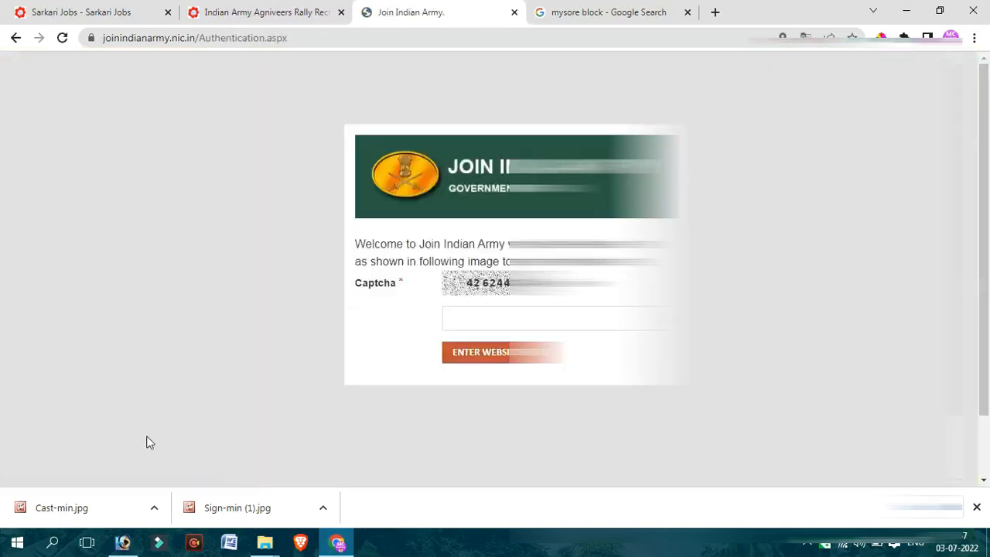
click(505, 330)
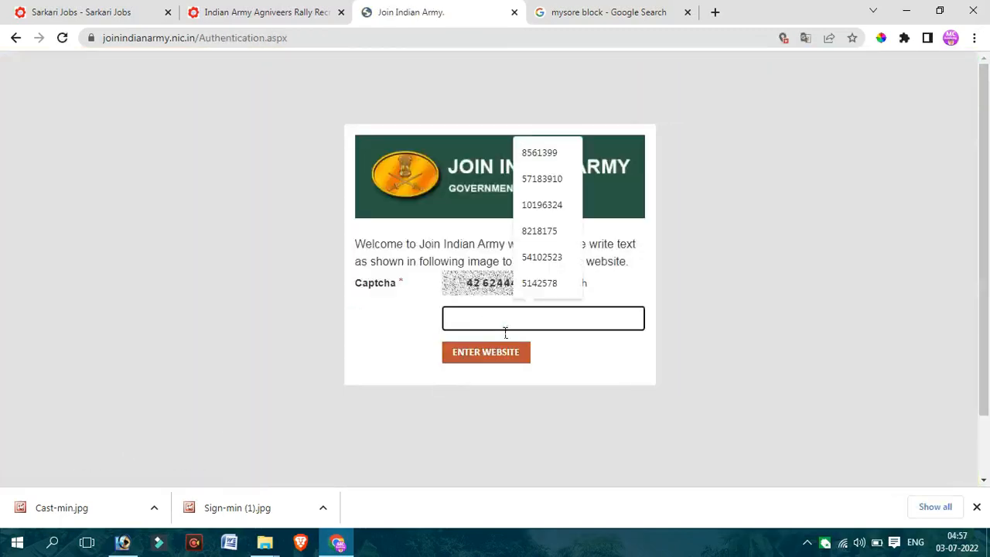
text(4262)
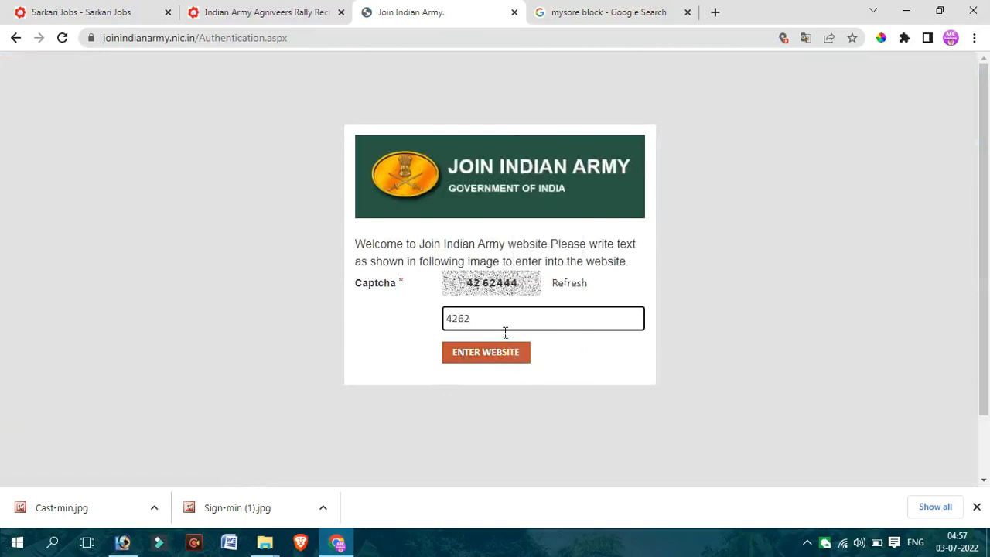
text(444)
click(497, 352)
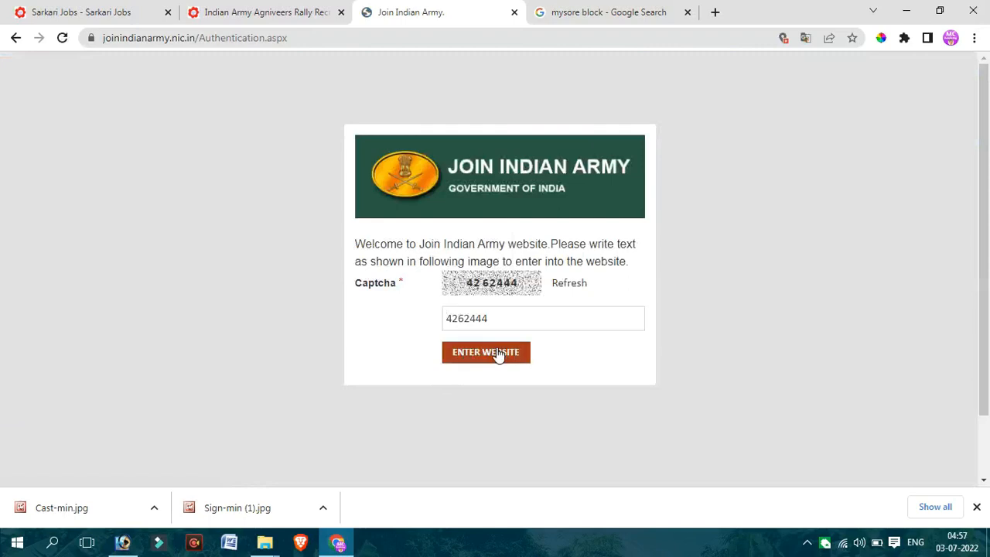